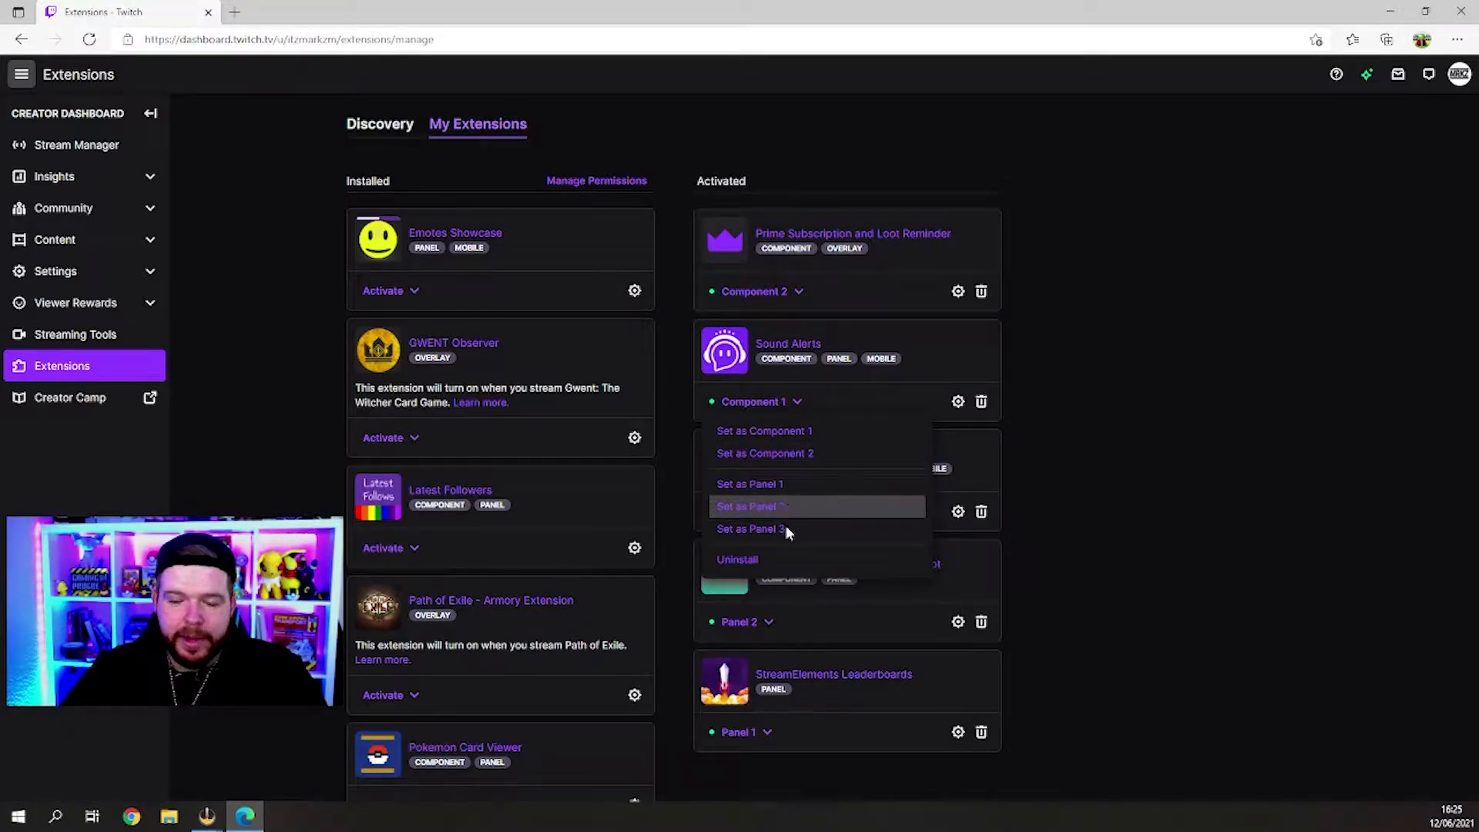
Close the extension's activation options, open soundalerts.com in a new browser tab and go to its dashboard.
click(1142, 385)
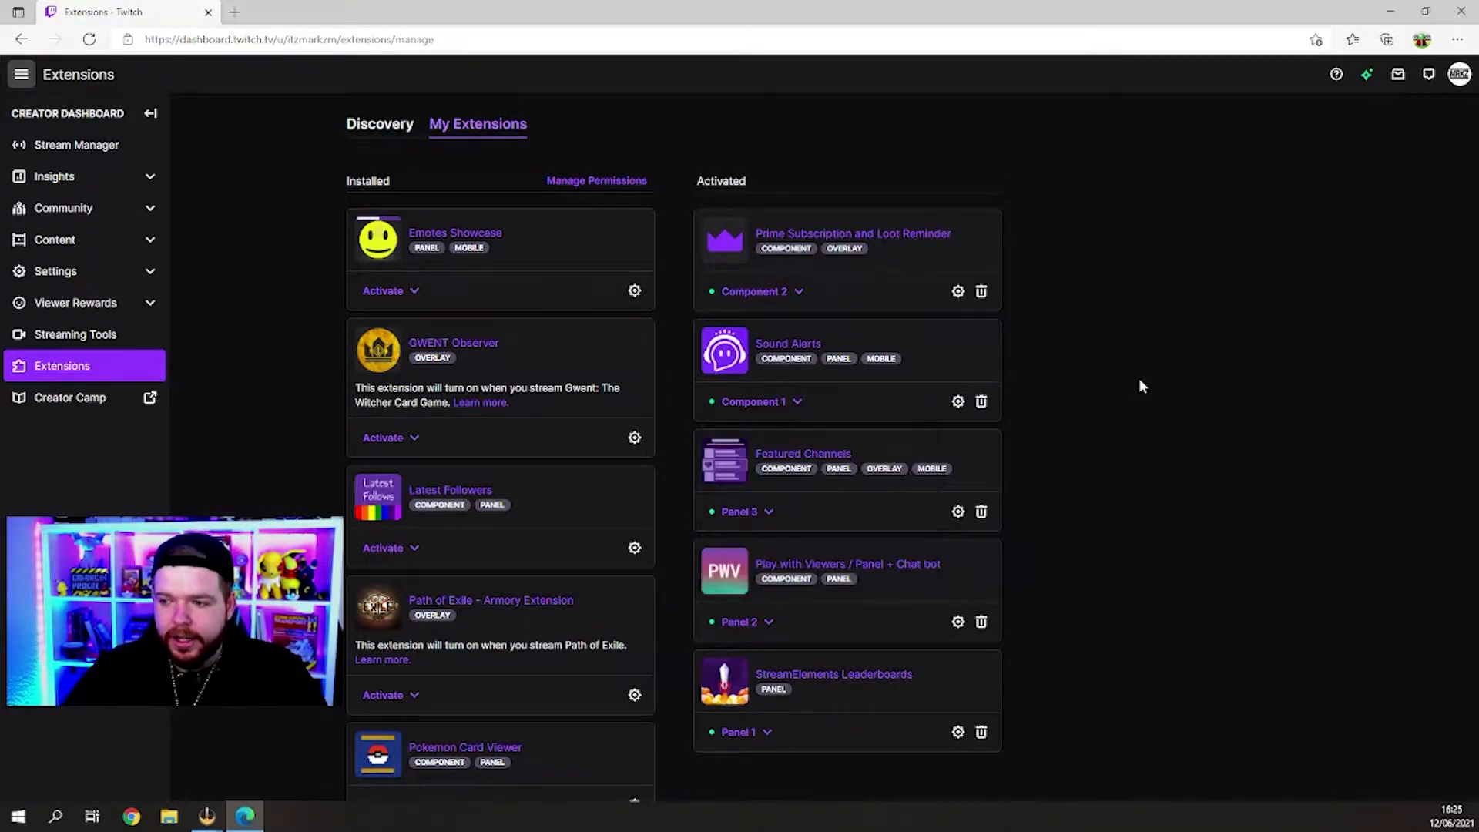
click(239, 13)
text(sound)
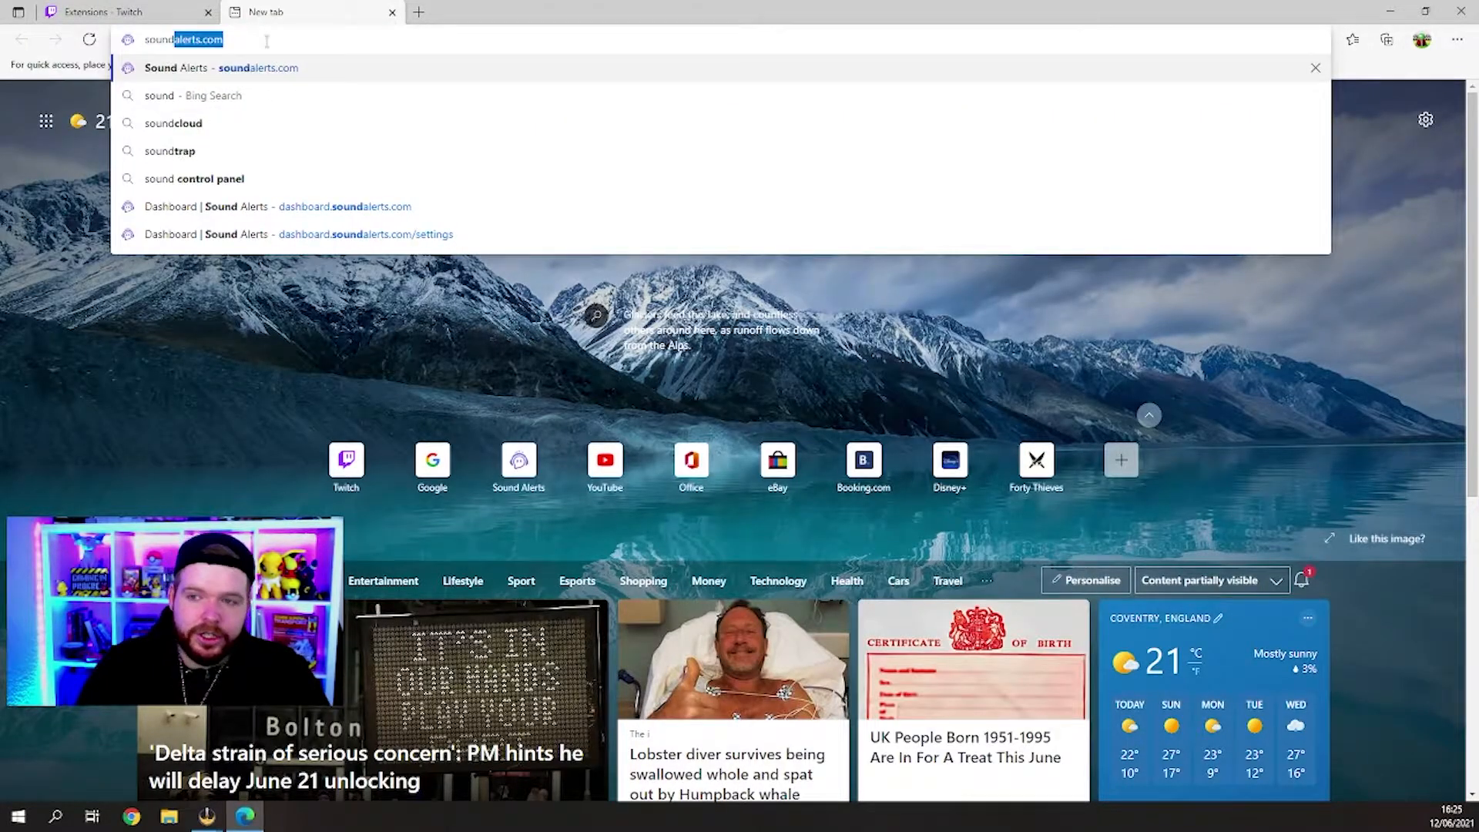
key(Return)
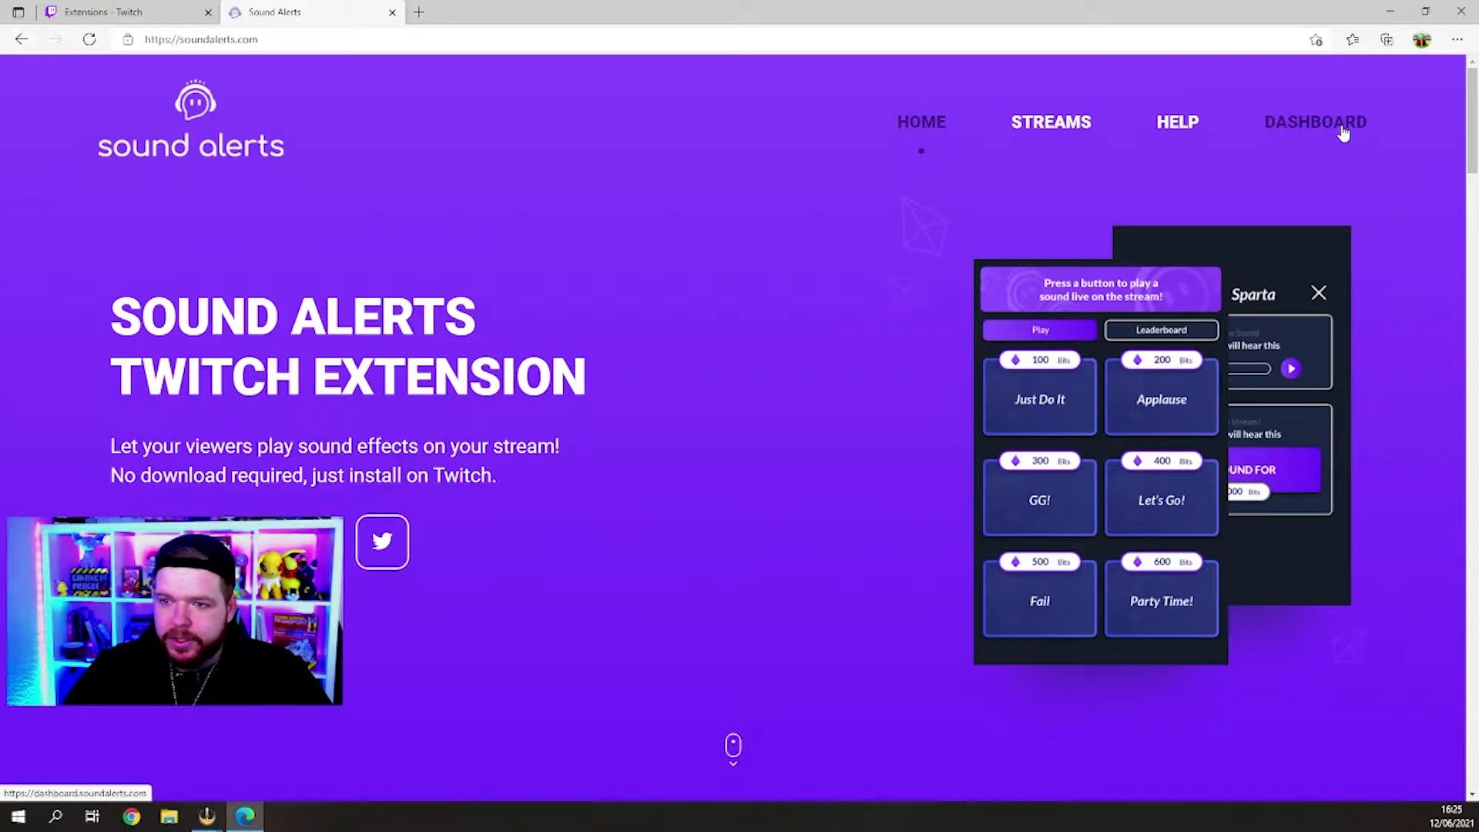
click(1316, 125)
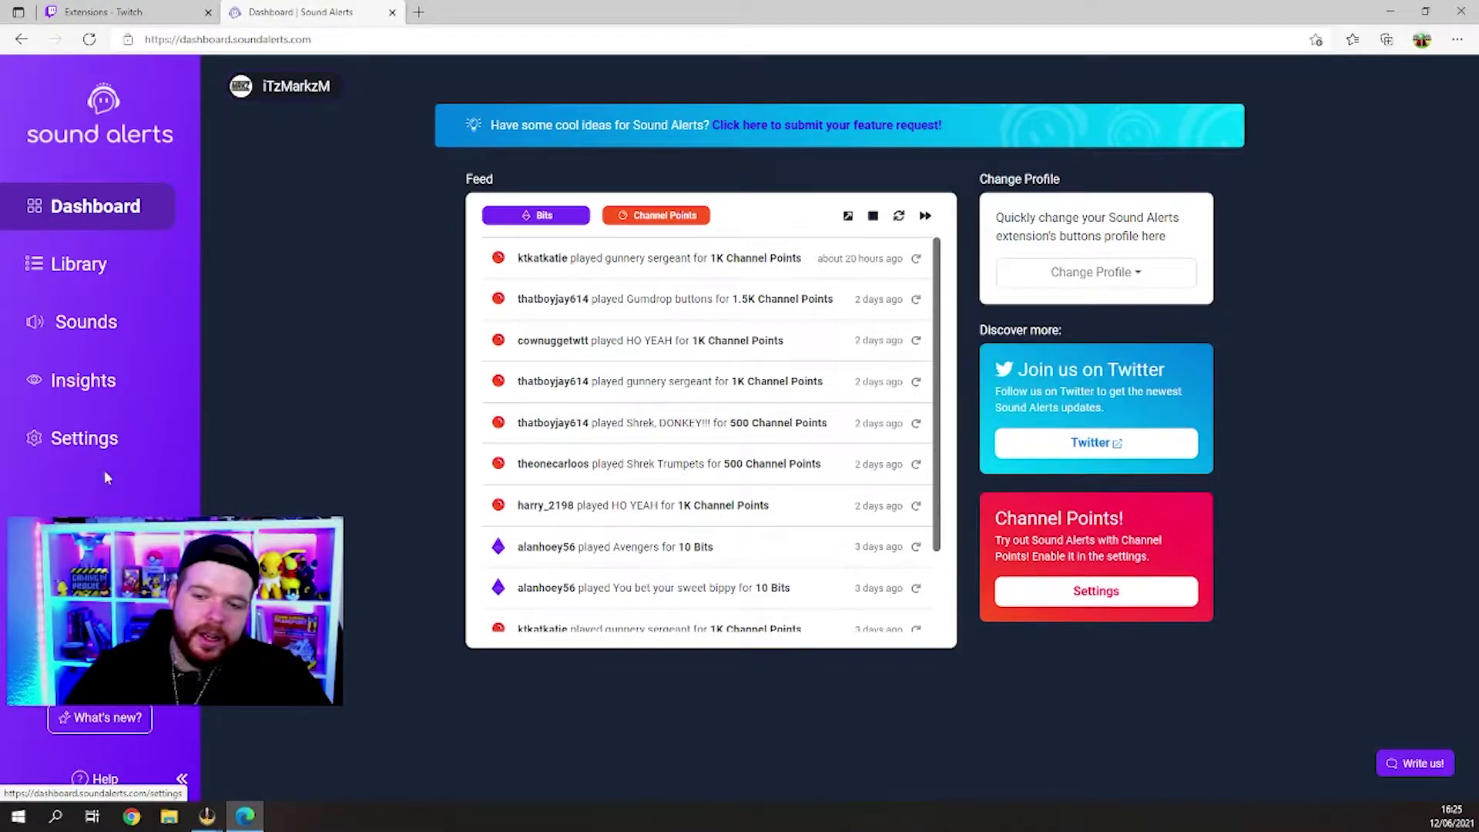
In the Sound Alerts setup settings, choose the copy and paste method for OBS Studio and copy the browser source URL.
click(86, 446)
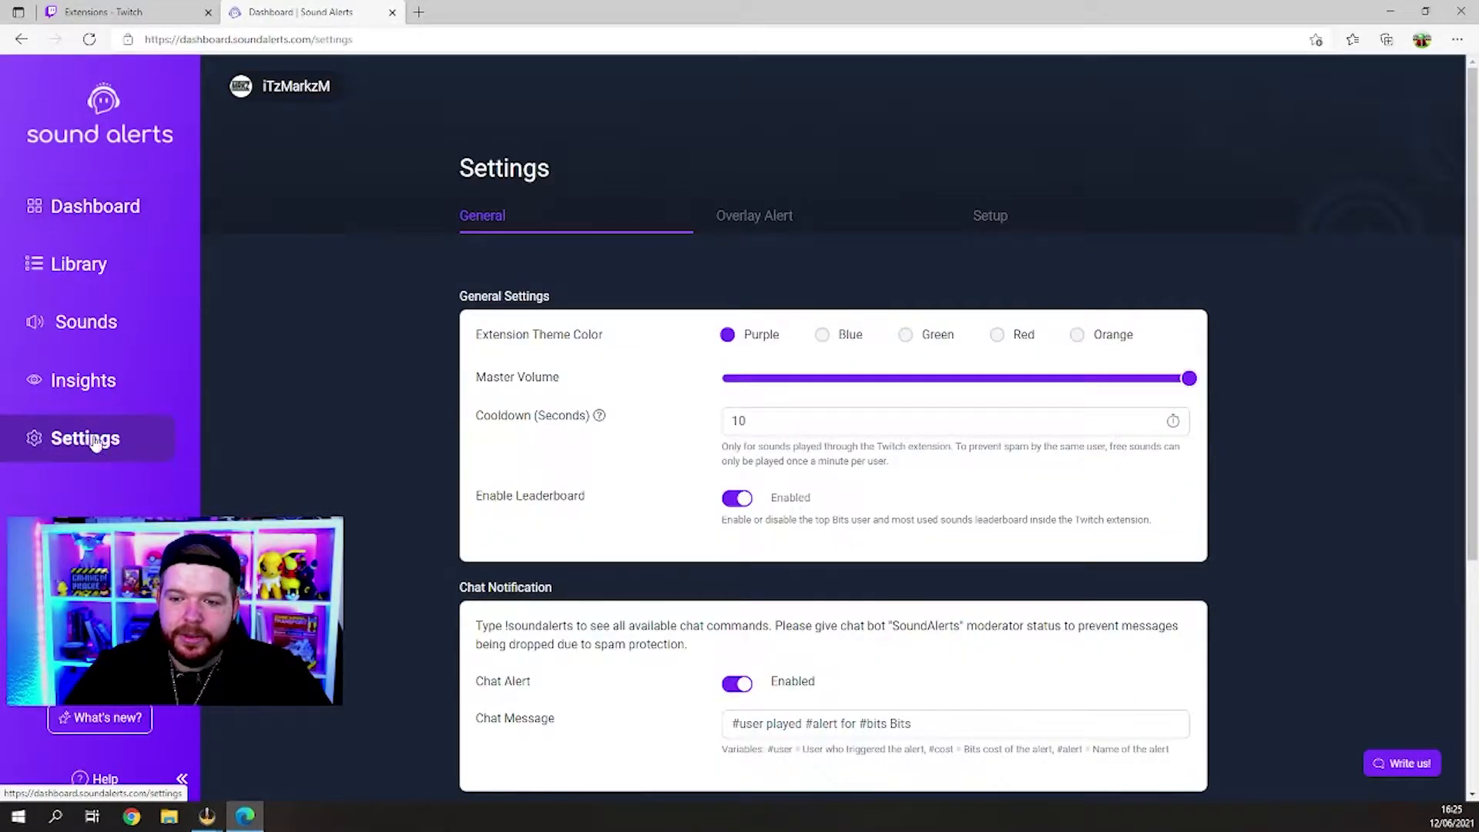
click(1027, 224)
scroll(647, 409, down, 2)
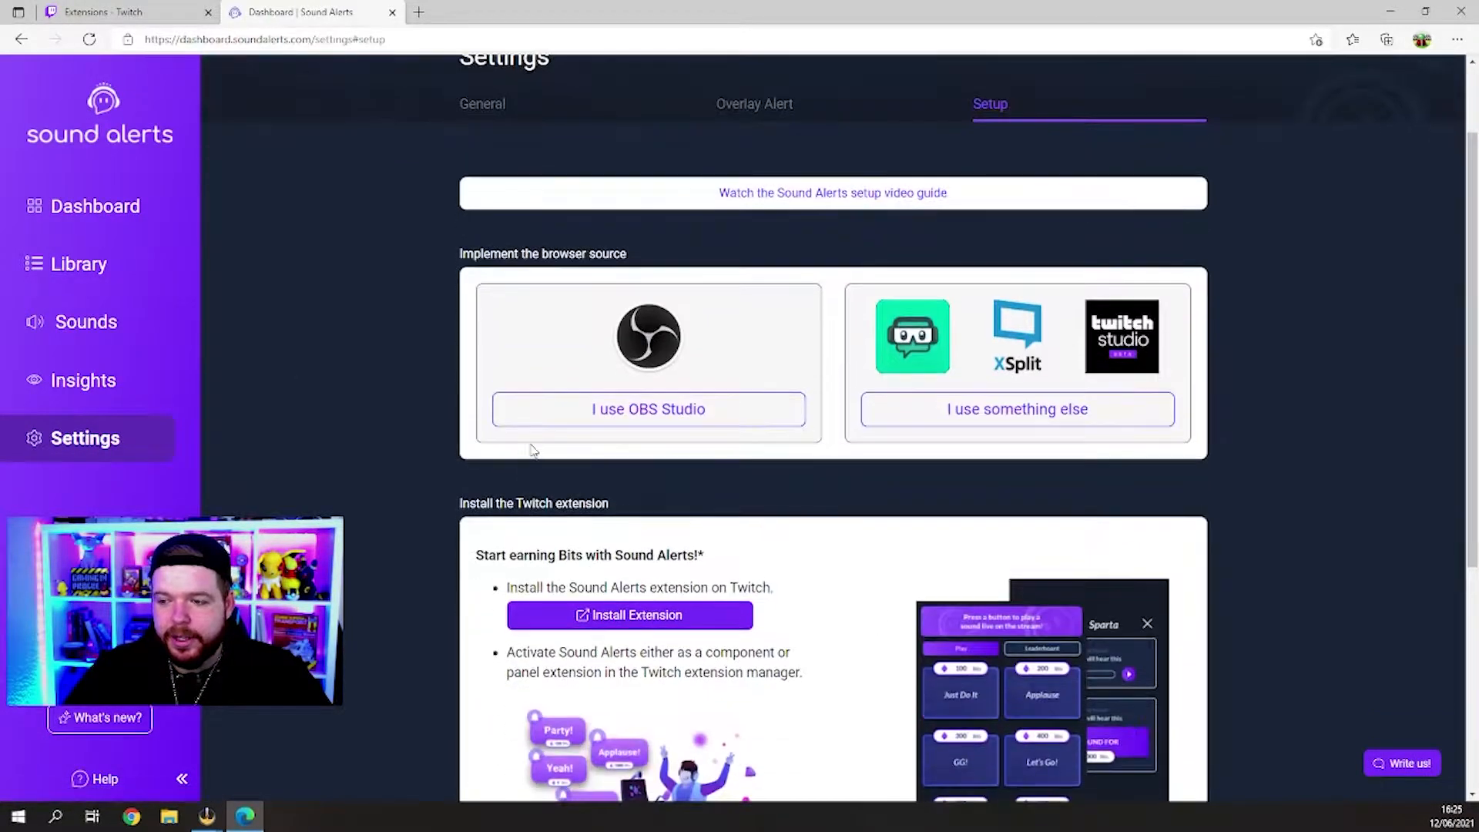
click(643, 416)
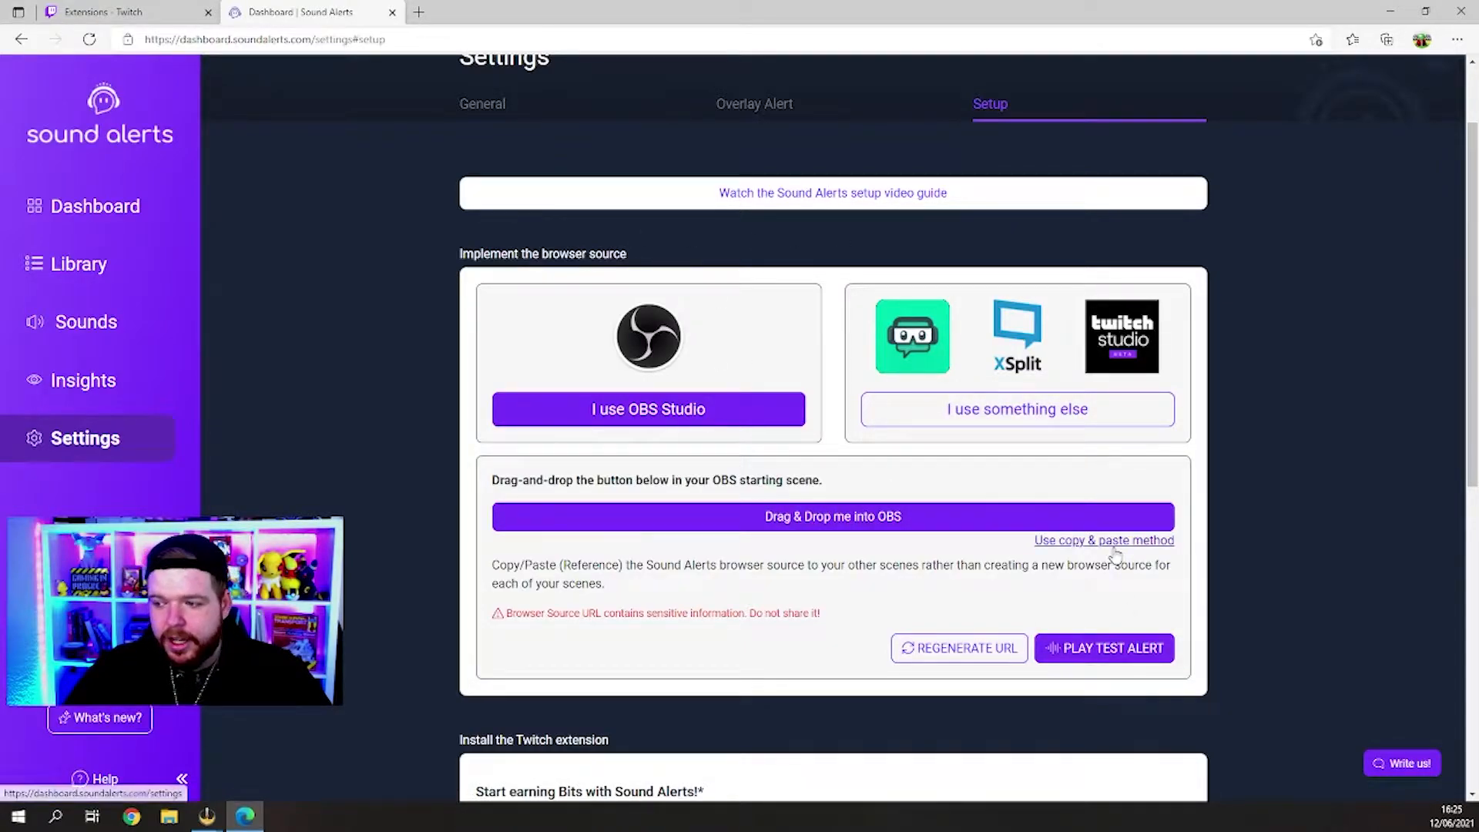
click(1113, 545)
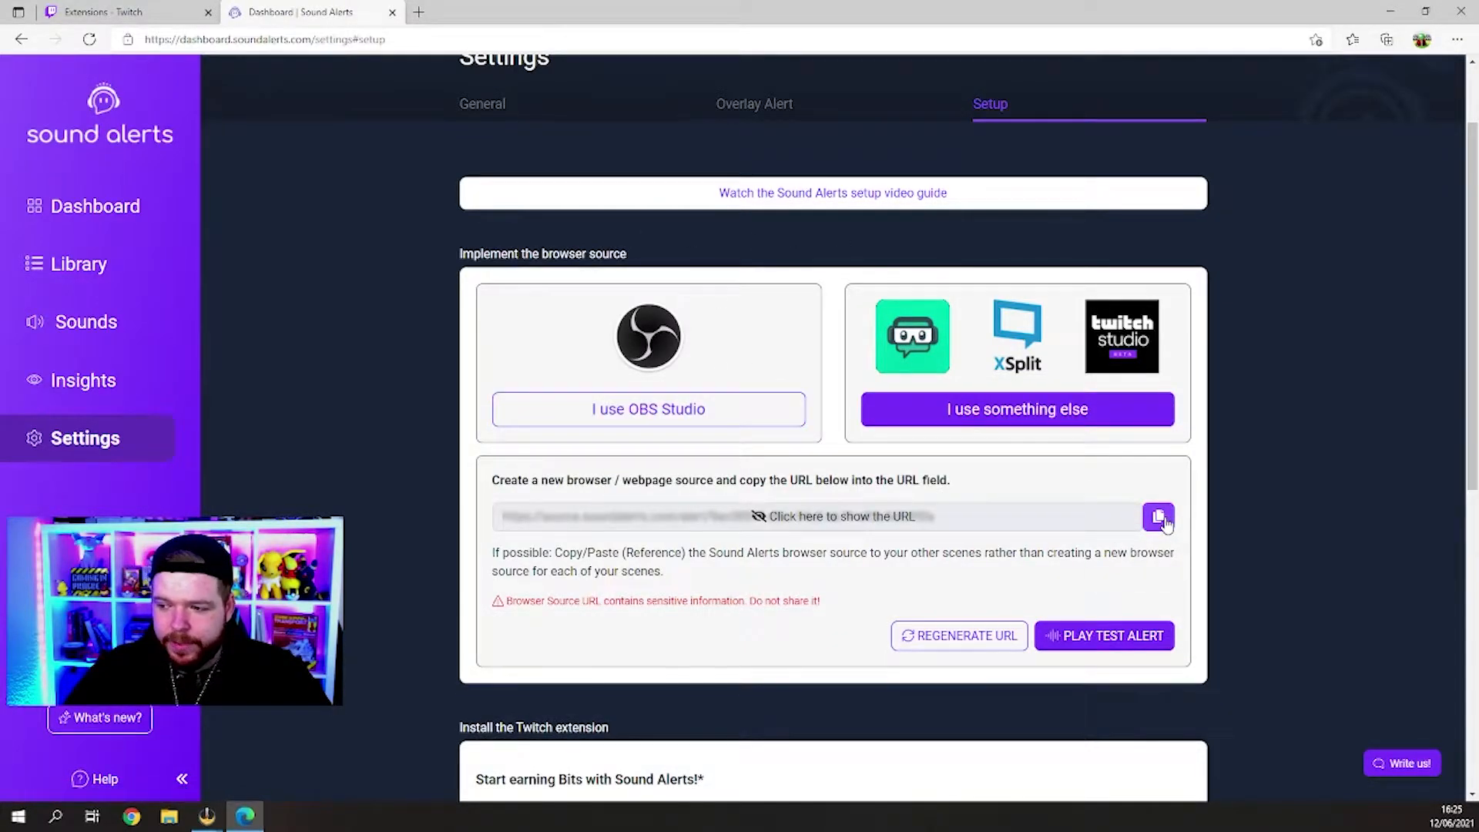
click(1162, 519)
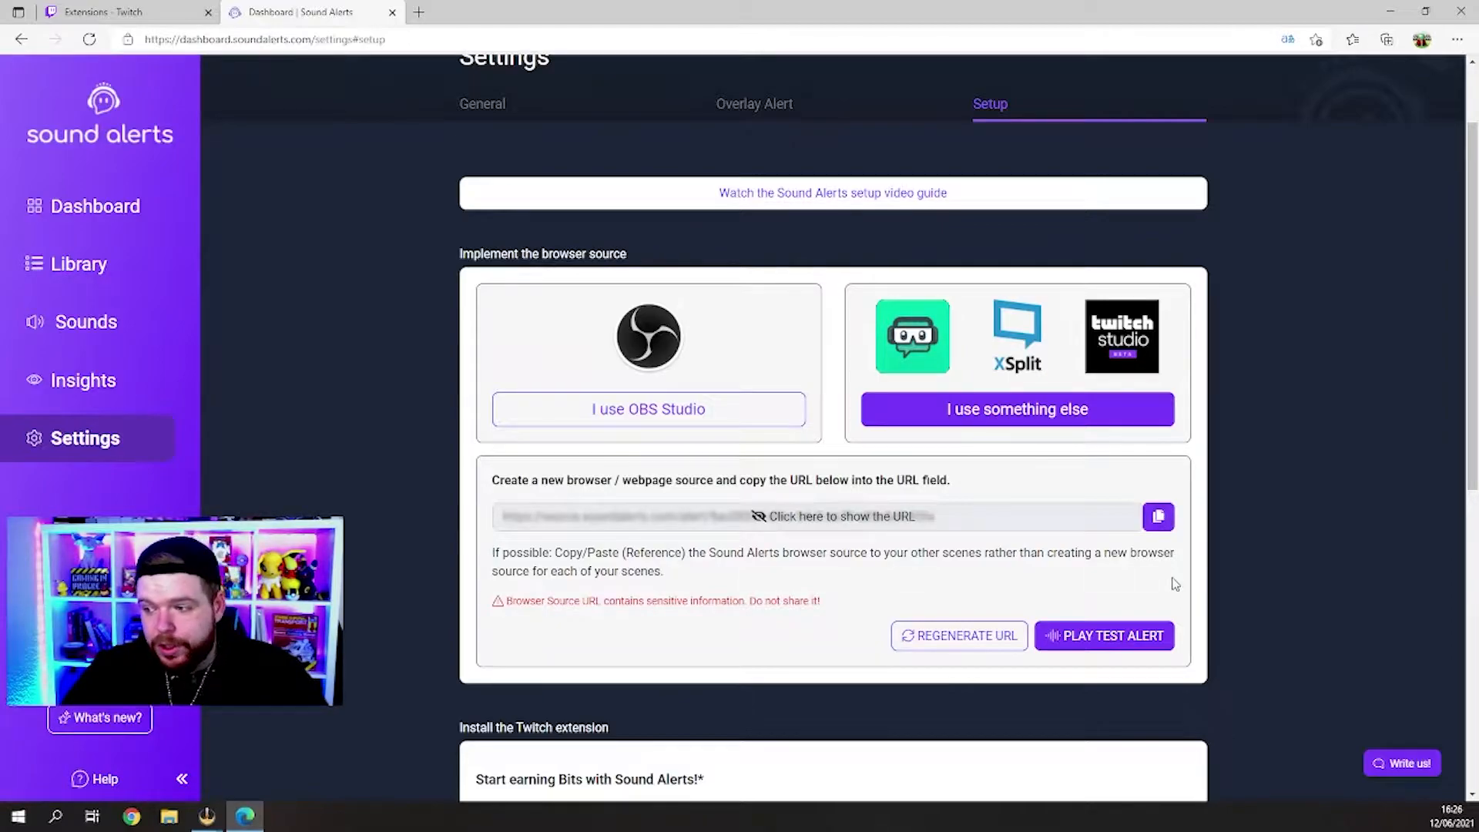
Switch to OBS and add a new browser source named "Sound alerts".
mouse_move(206, 815)
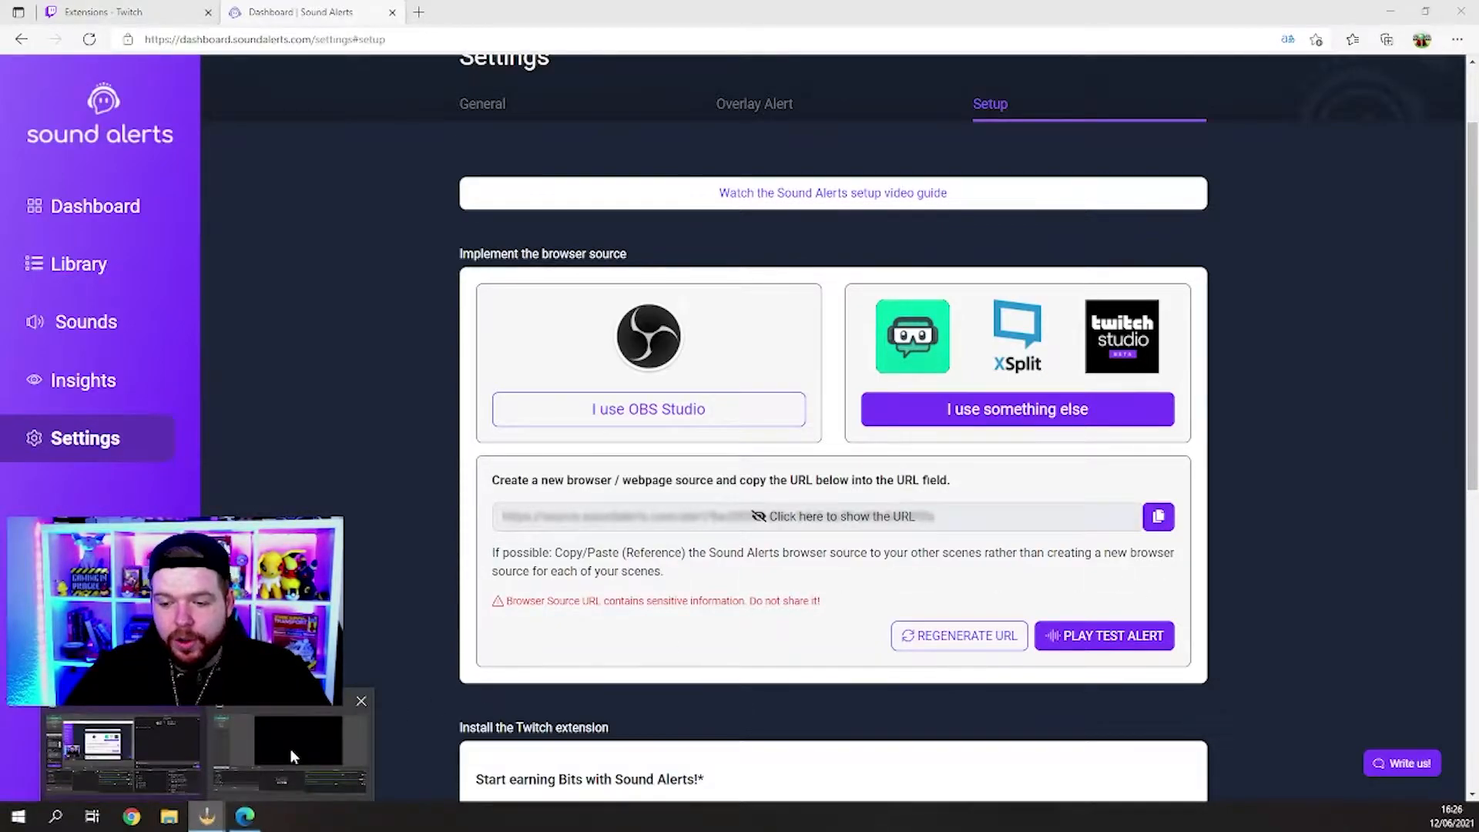
click(289, 747)
click(451, 770)
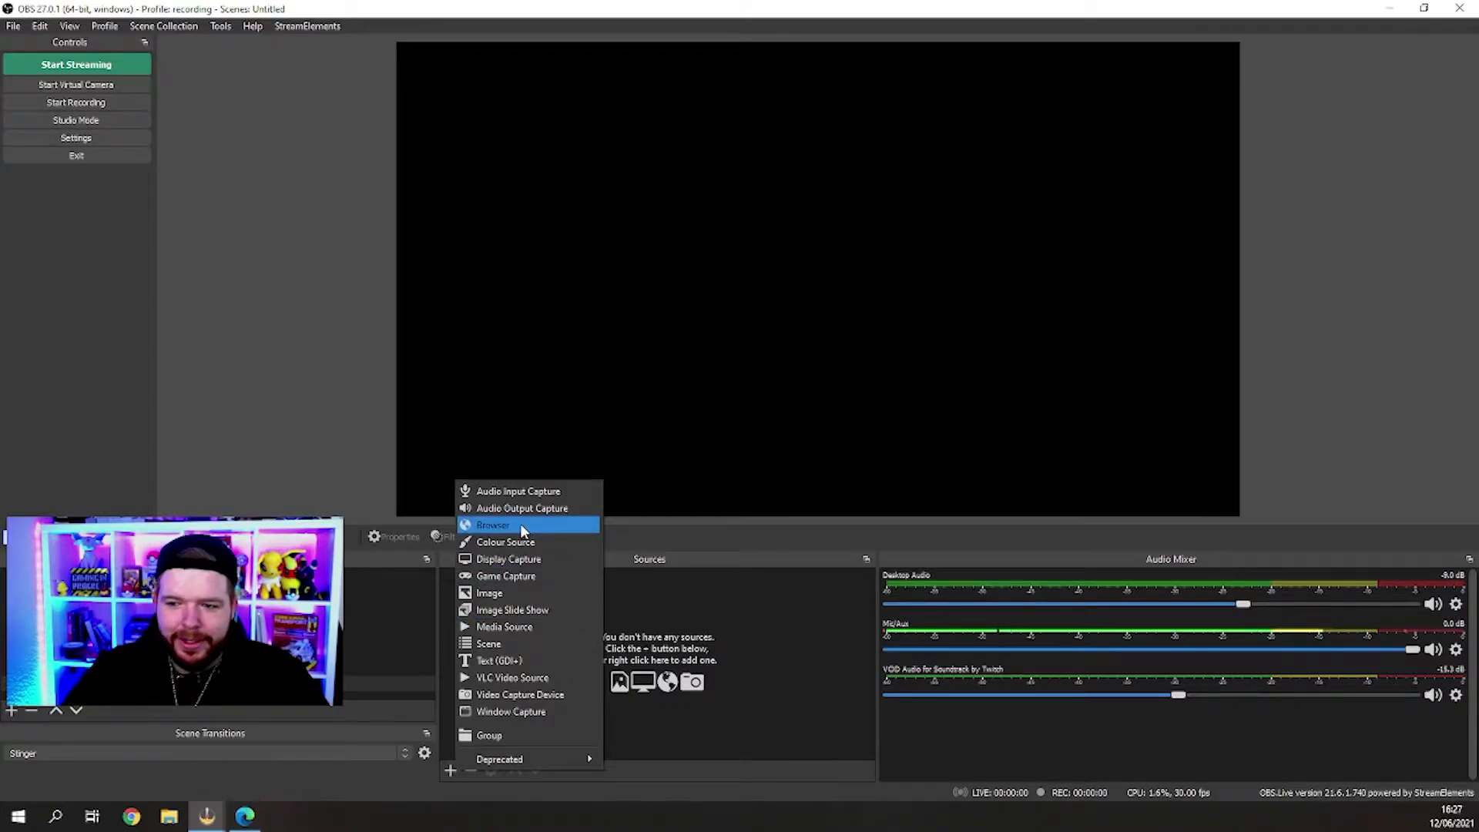
click(693, 578)
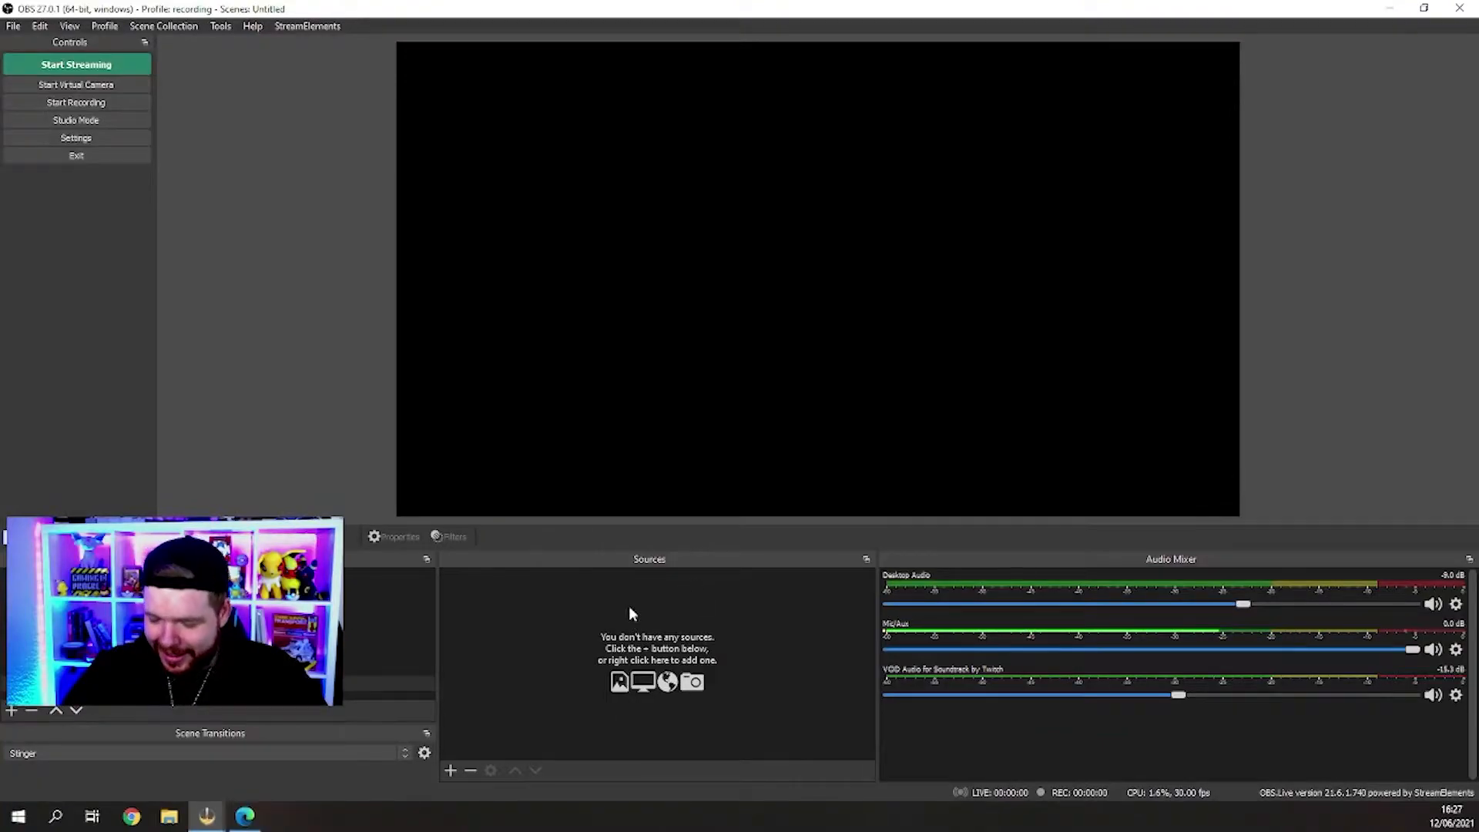
click(451, 771)
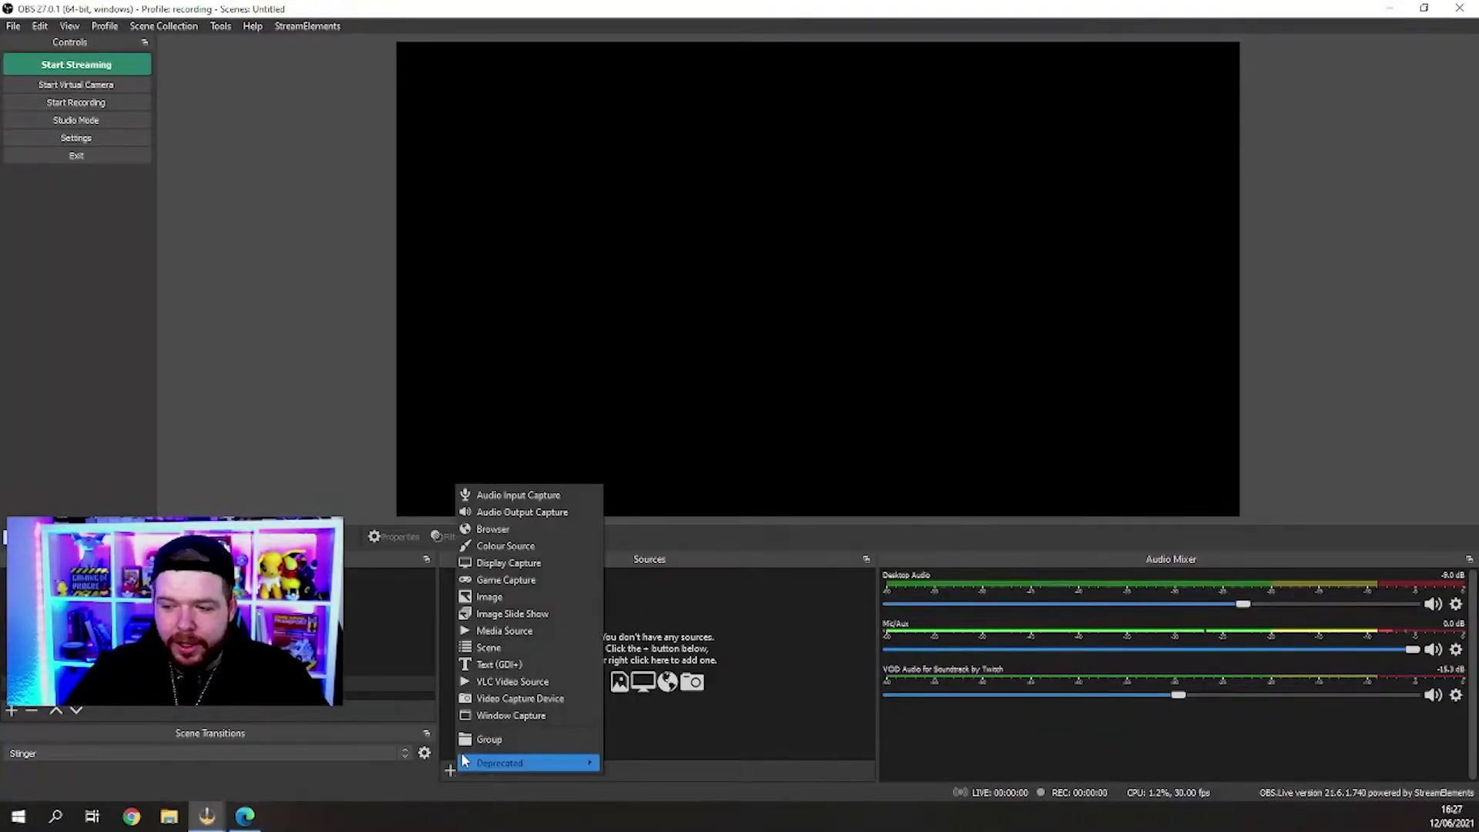
click(520, 531)
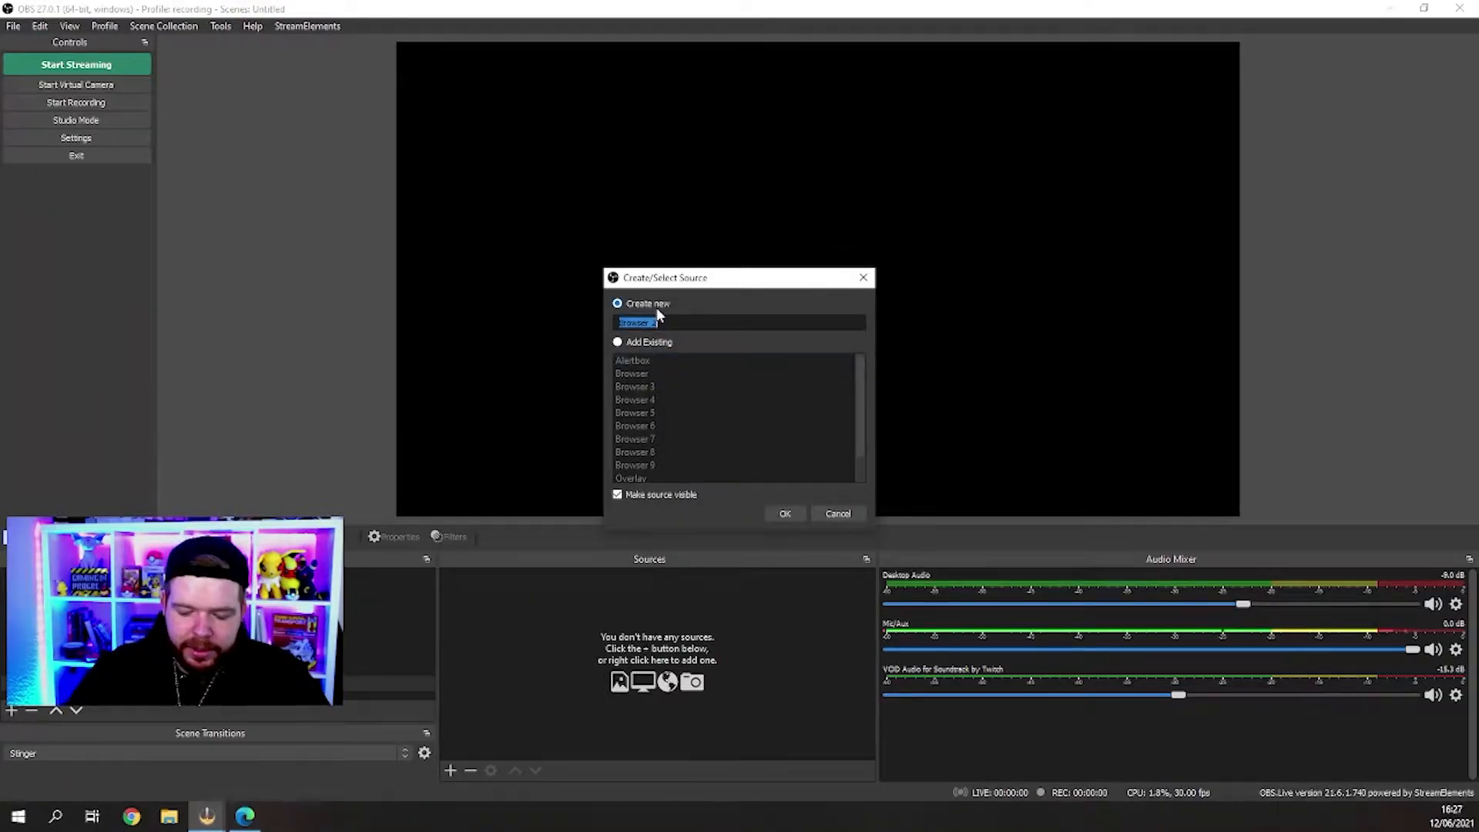
text(Sound alerts)
key(Return)
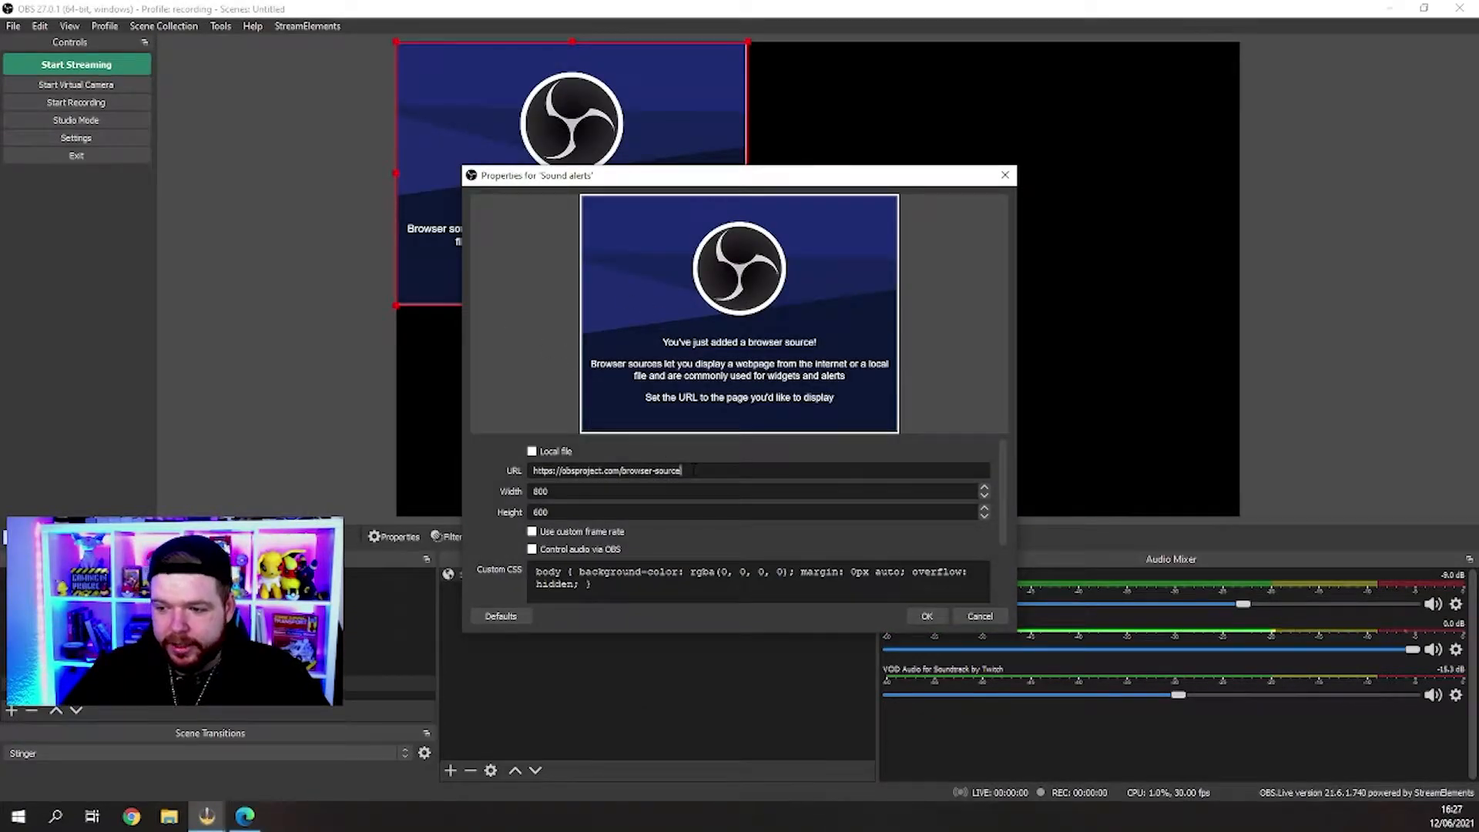
Replace the default URL of the browser source with the copied private Sound Alerts URL and accept the properties.
drag(691, 470, 507, 467)
key(BackSpace)
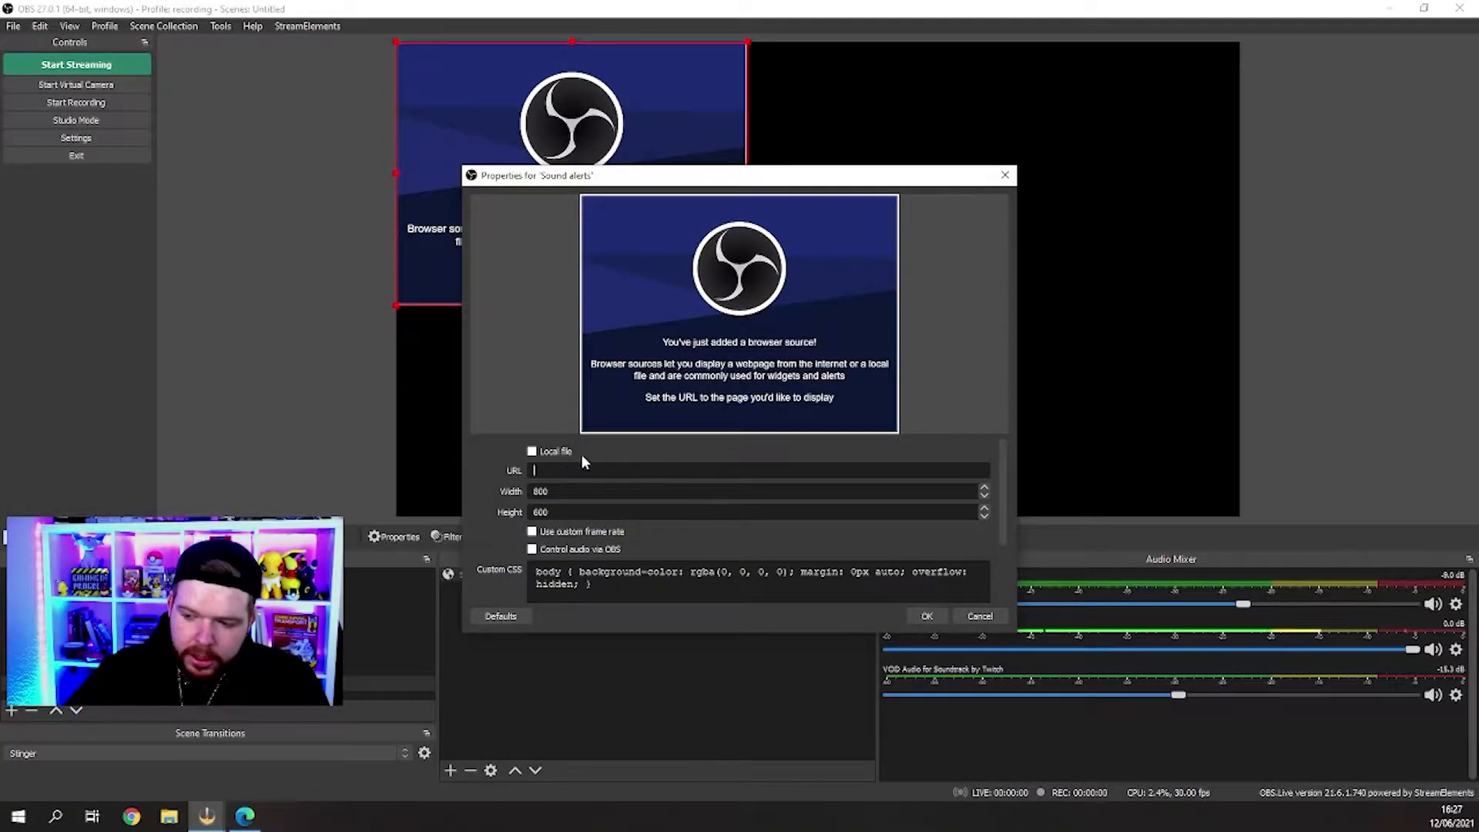
right_click(613, 468)
click(639, 551)
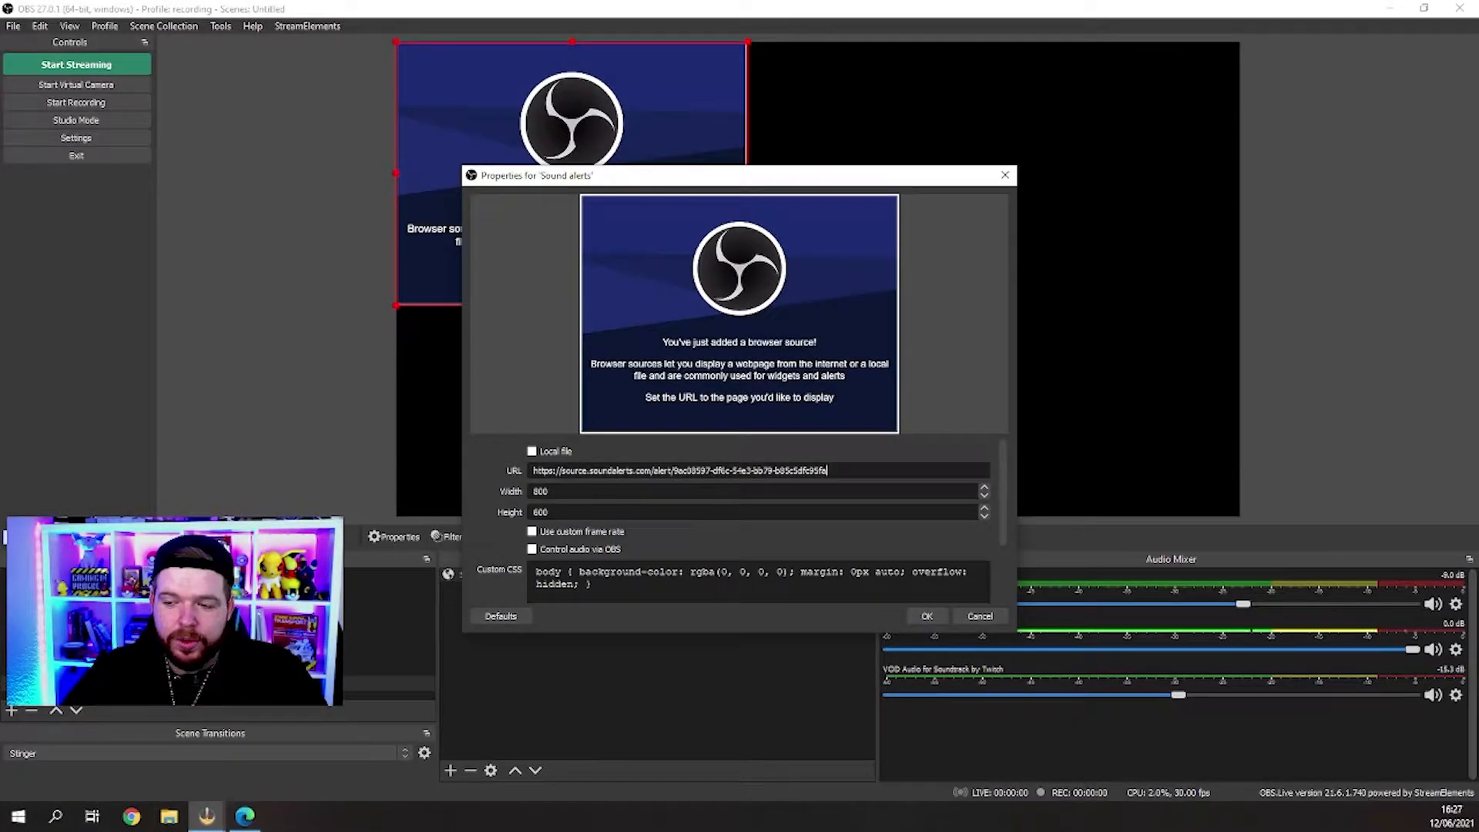
drag(549, 470, 833, 475)
click(838, 476)
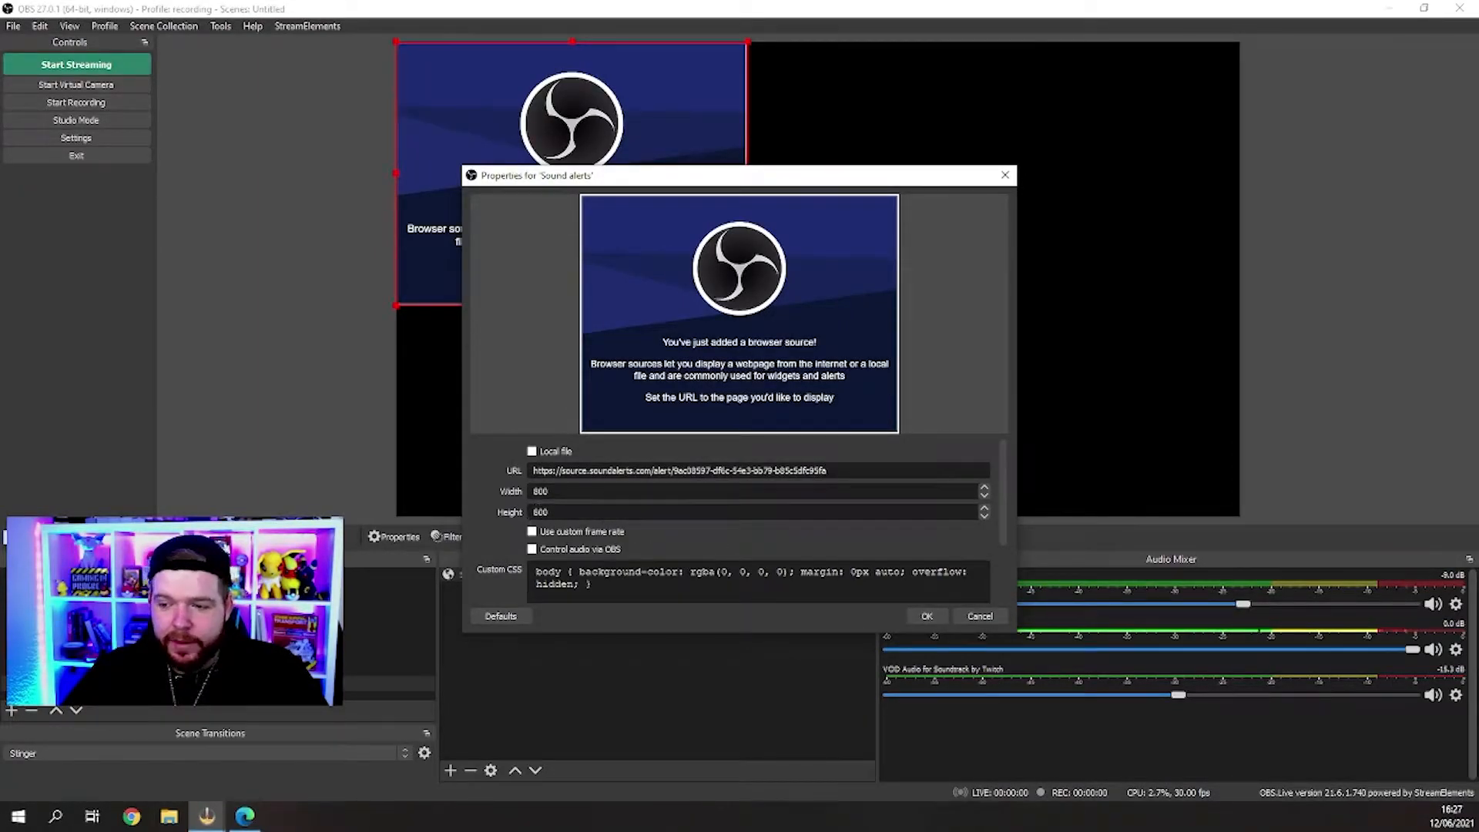
click(928, 618)
Move the Sound alerts source to the upper-right corner of the canvas and resize it to about 40% of the canvas width.
drag(630, 243, 1124, 242)
drag(887, 304, 952, 259)
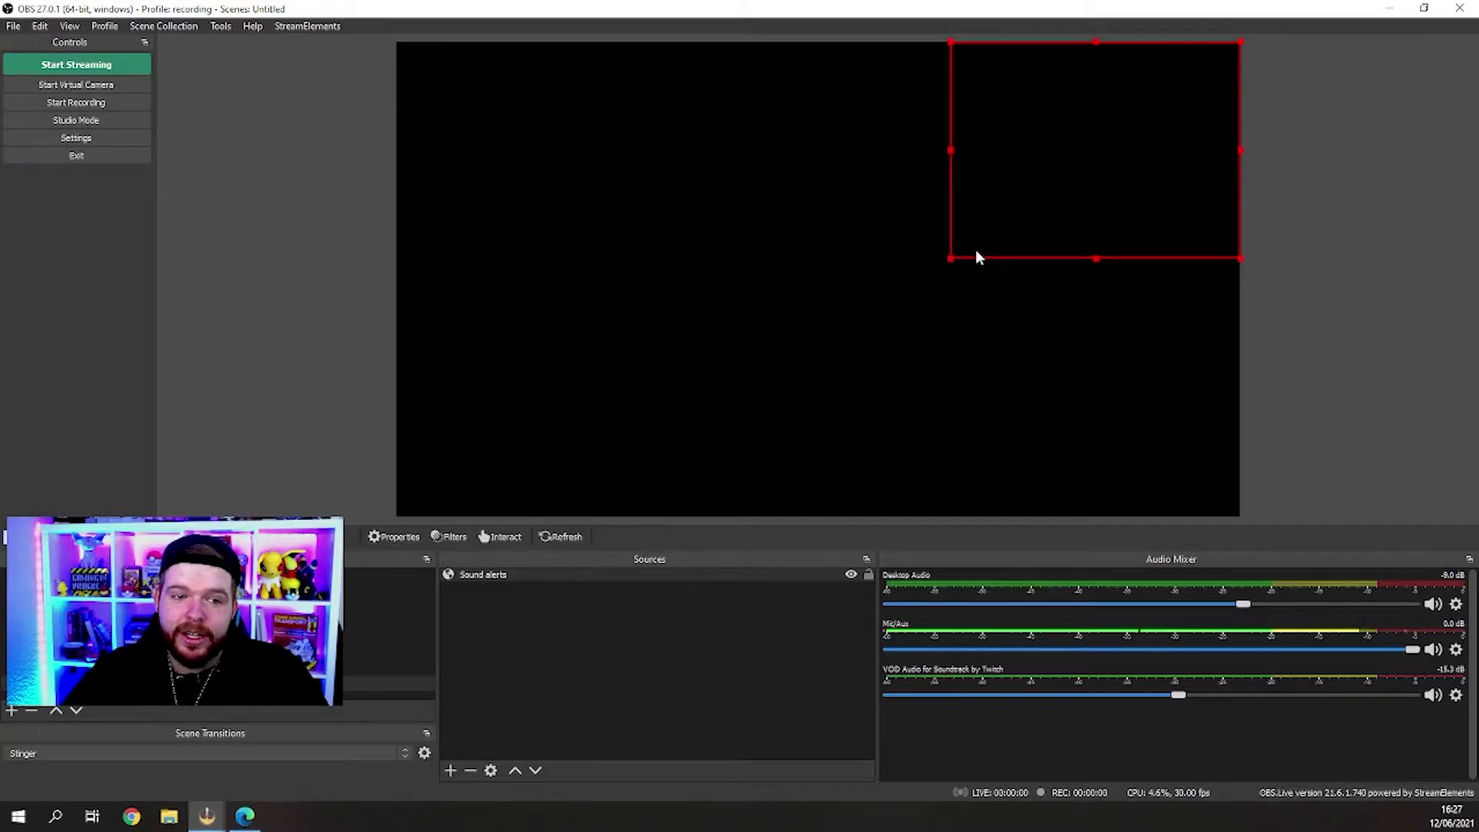
drag(951, 262, 909, 290)
Play a test alert from the Sound Alerts setup page in the browser, check it in the OBS preview and return to the browser.
click(262, 816)
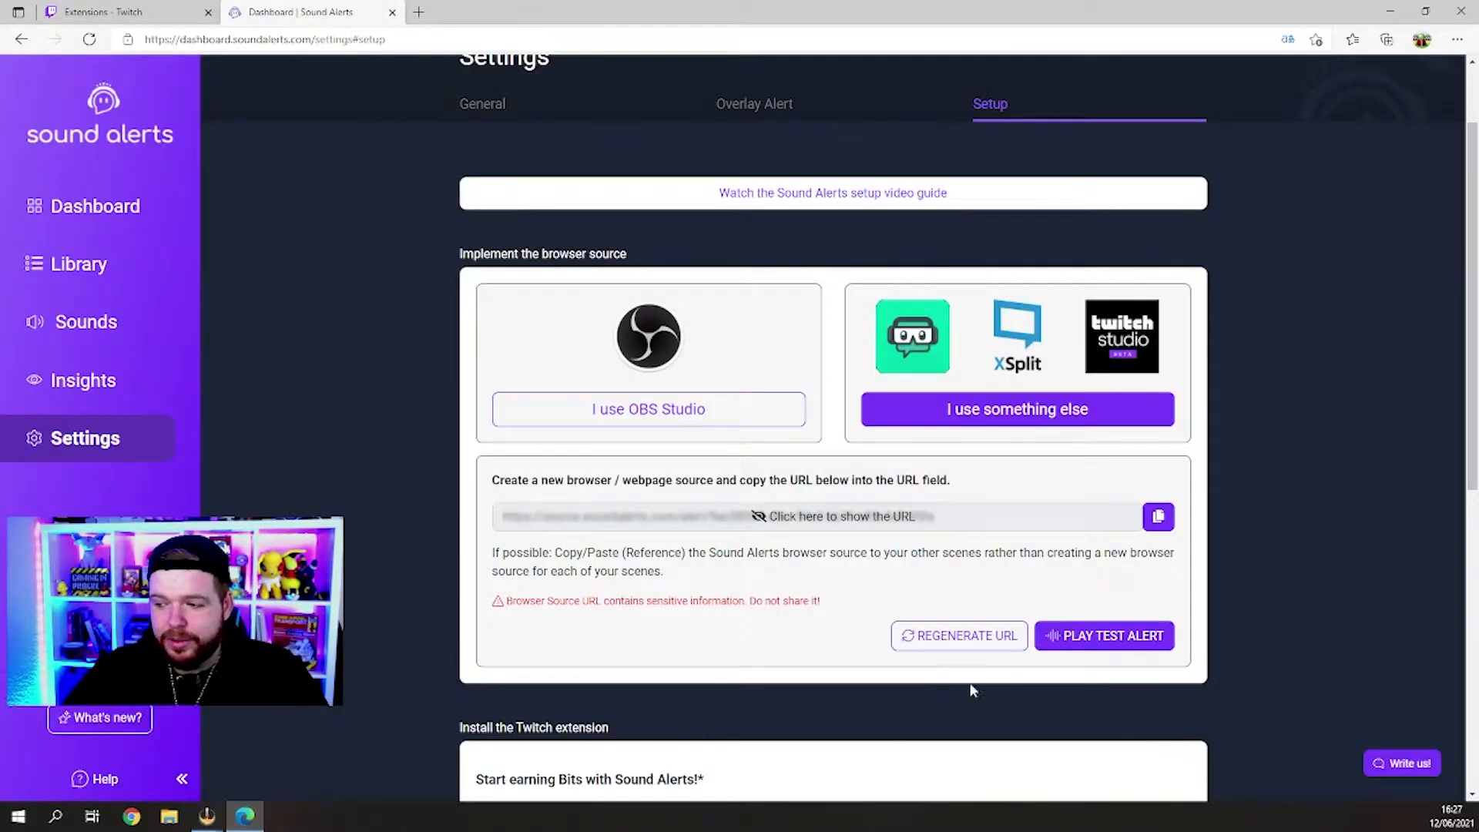
click(207, 816)
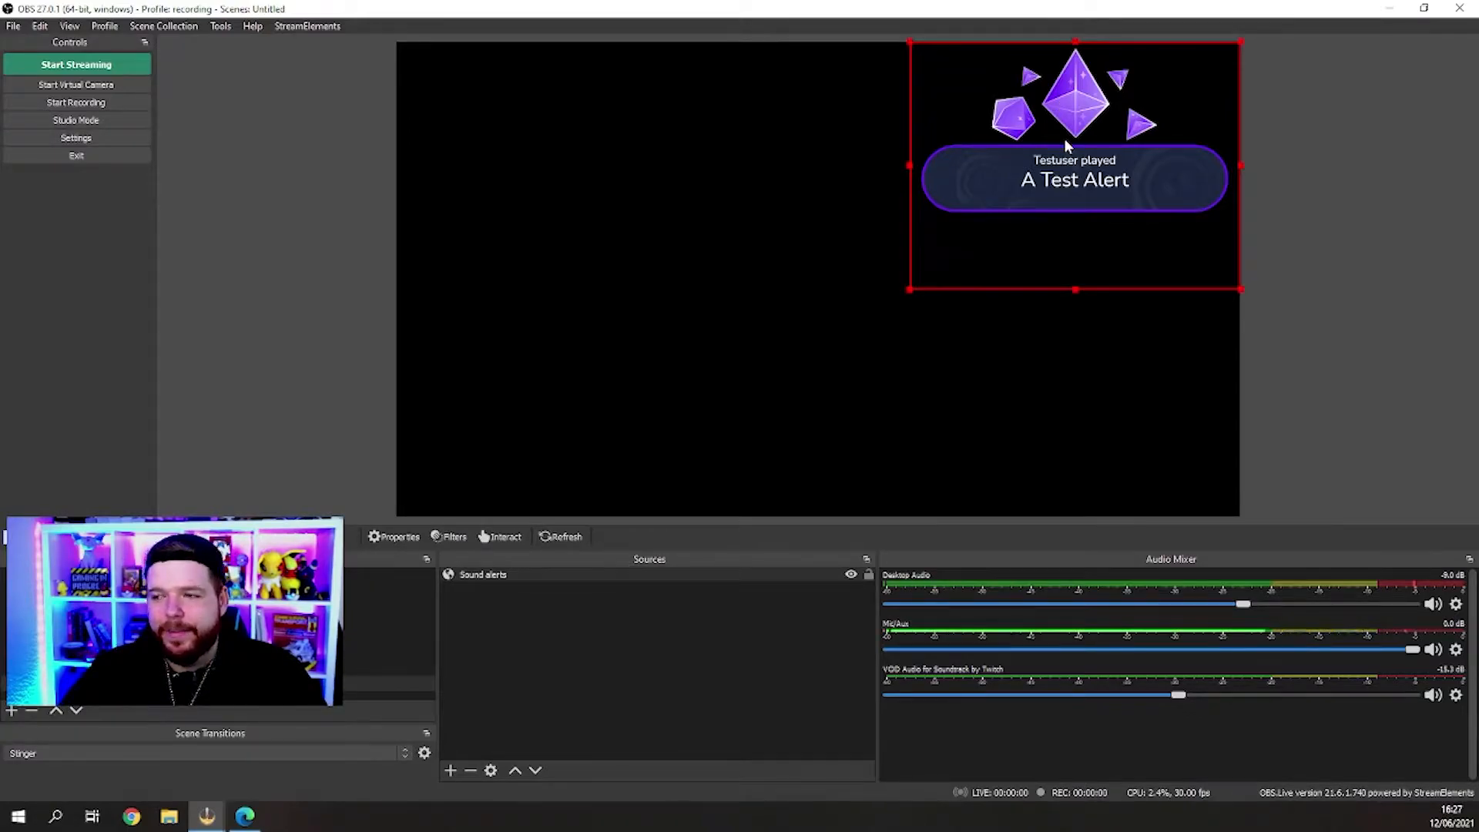
click(254, 819)
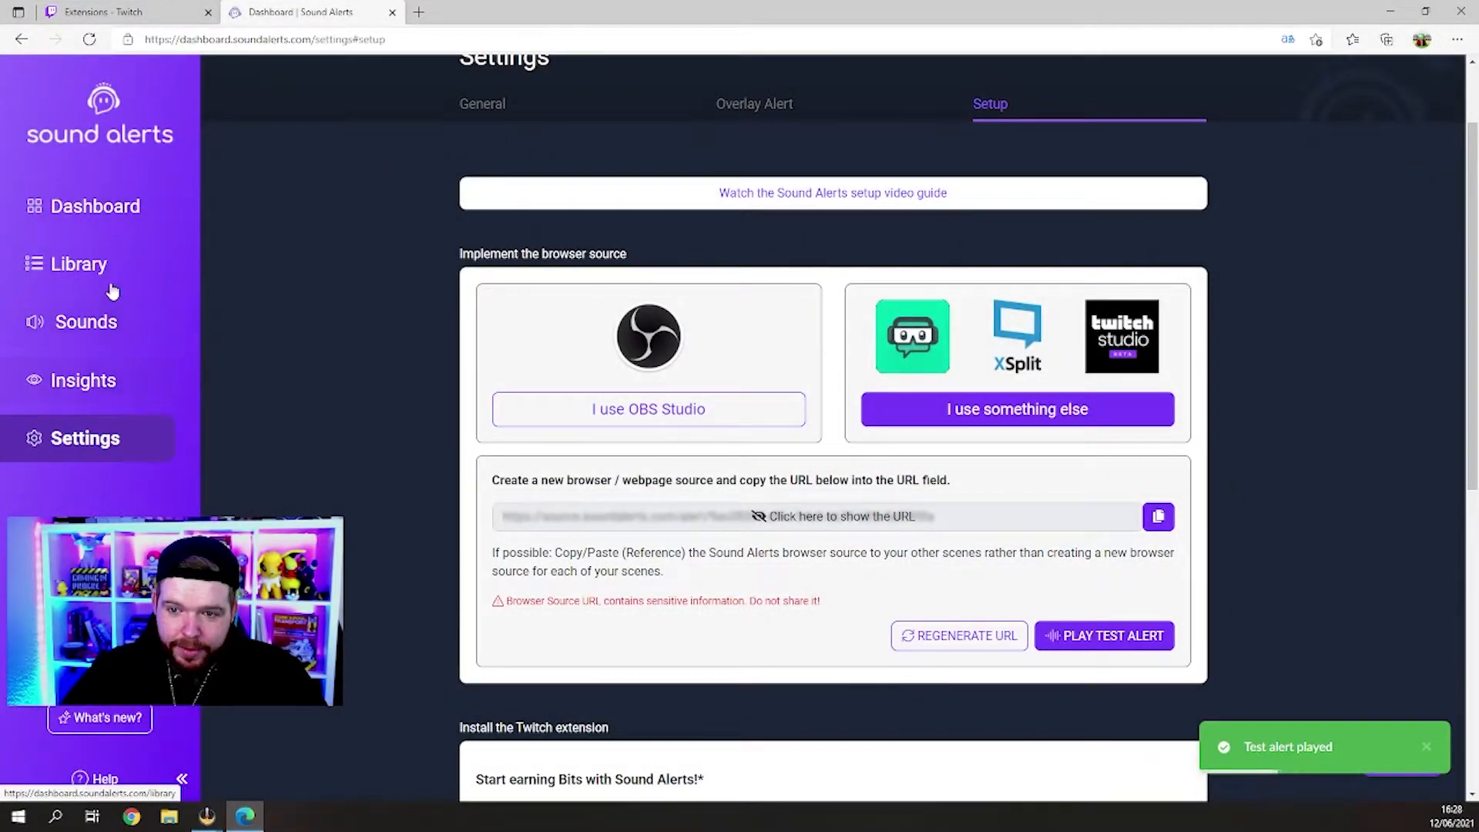
Search the Sound Alerts sound library for "shrek".
click(108, 269)
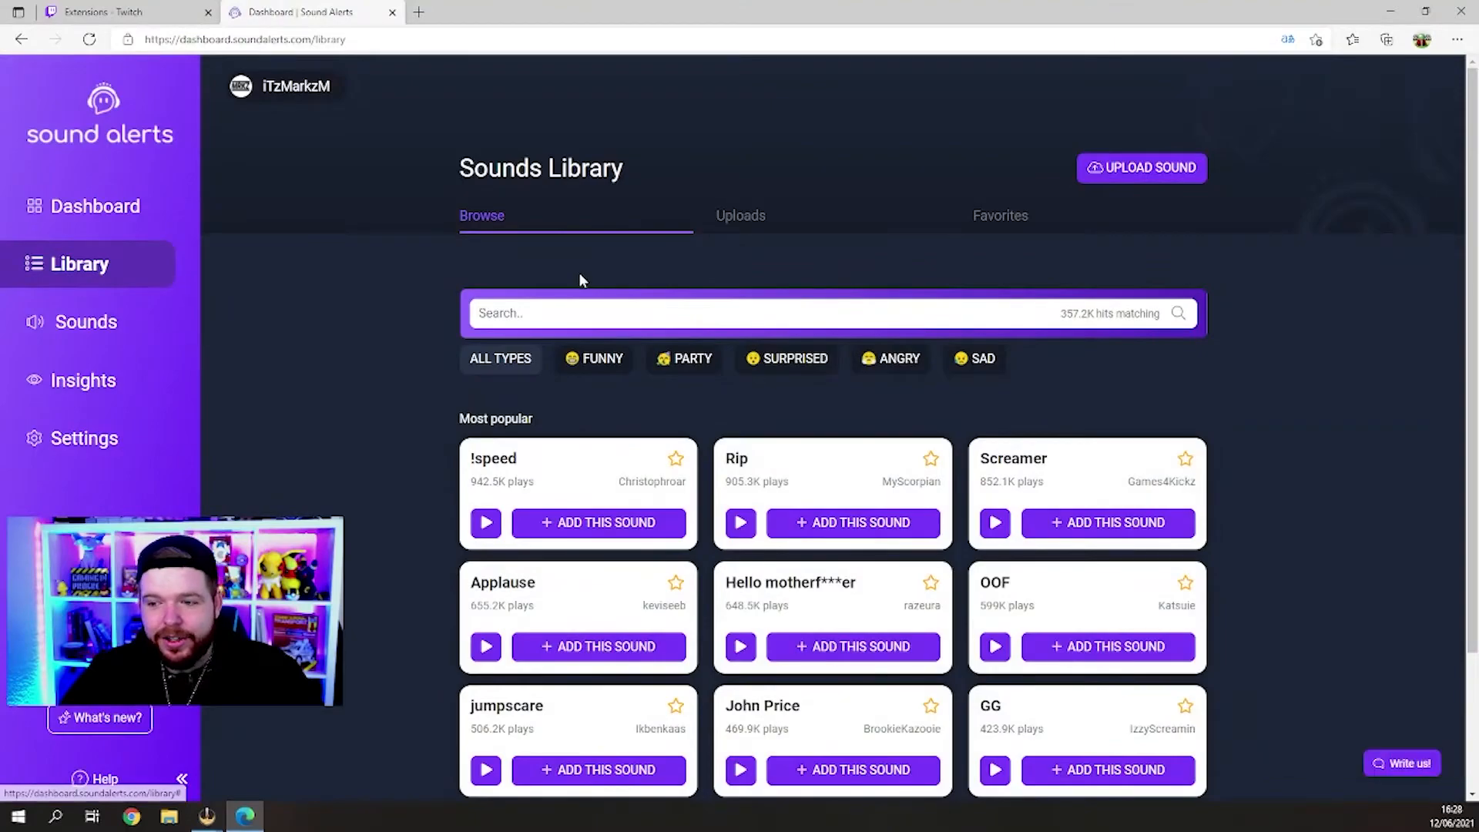
click(579, 306)
text(shrek)
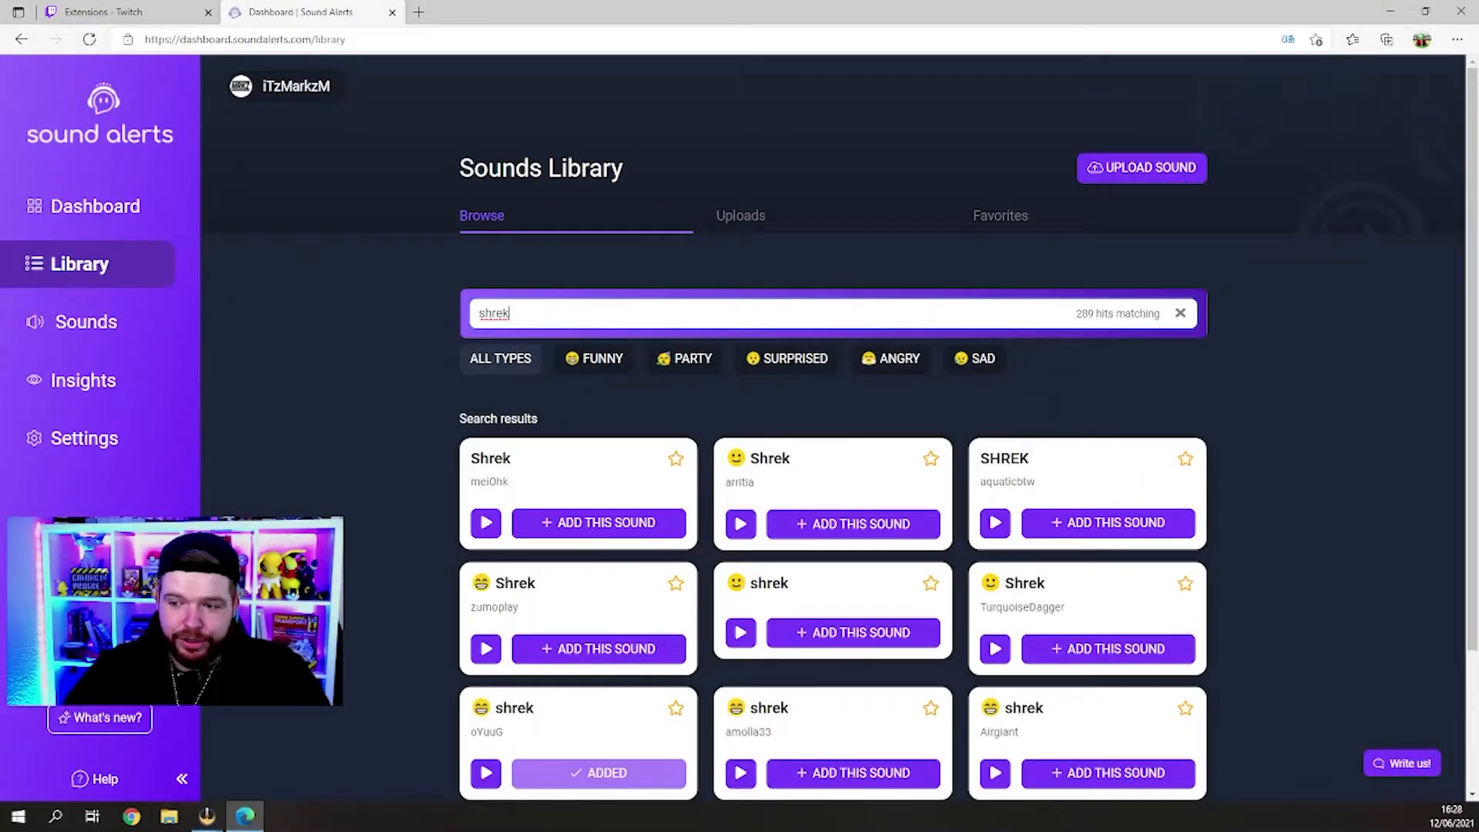
scroll(633, 293, down, 1)
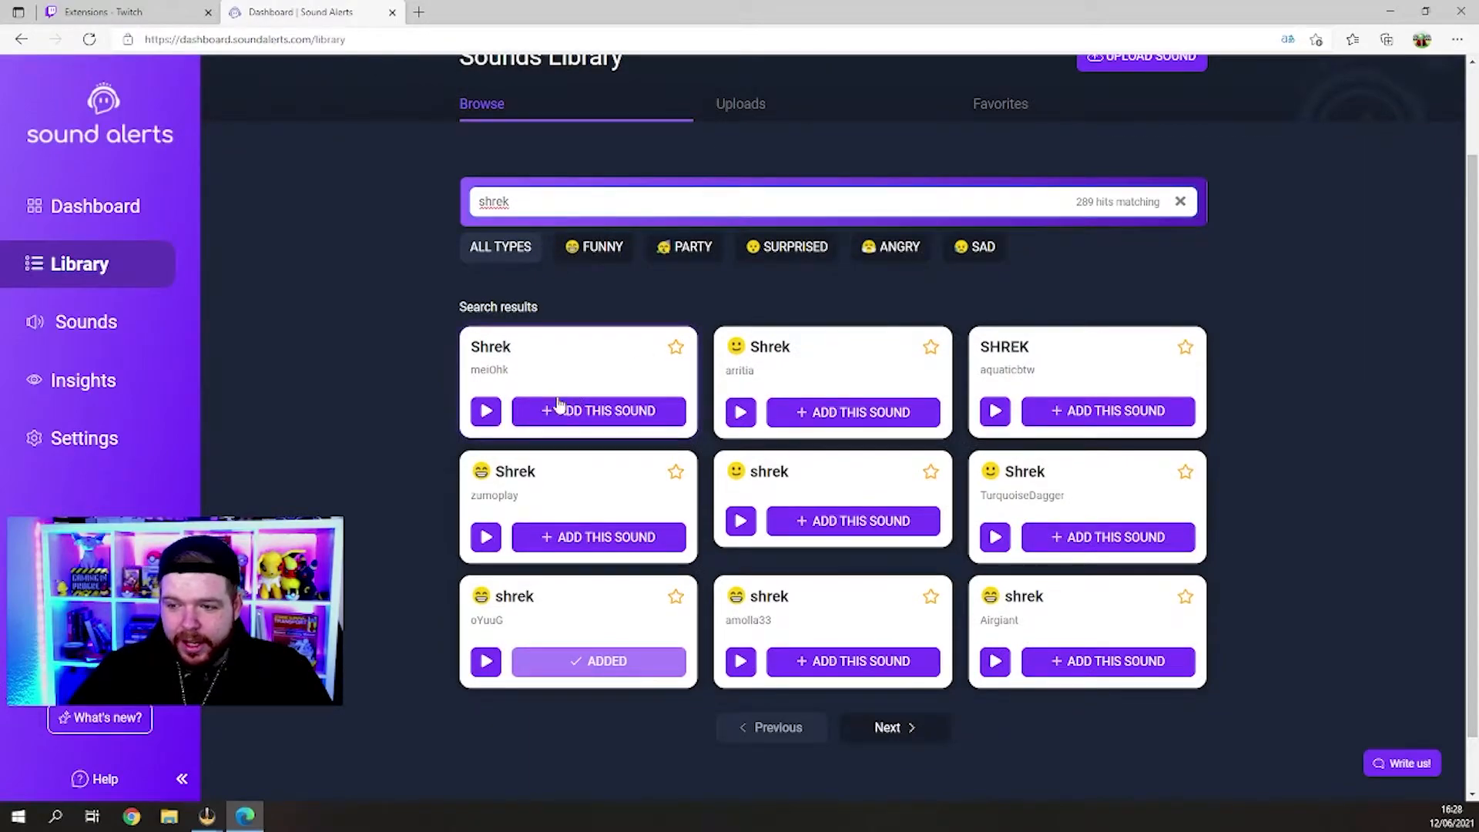
Play a preview of the first Shrek sound in the search results.
click(486, 411)
right_click(393, 410)
click(381, 370)
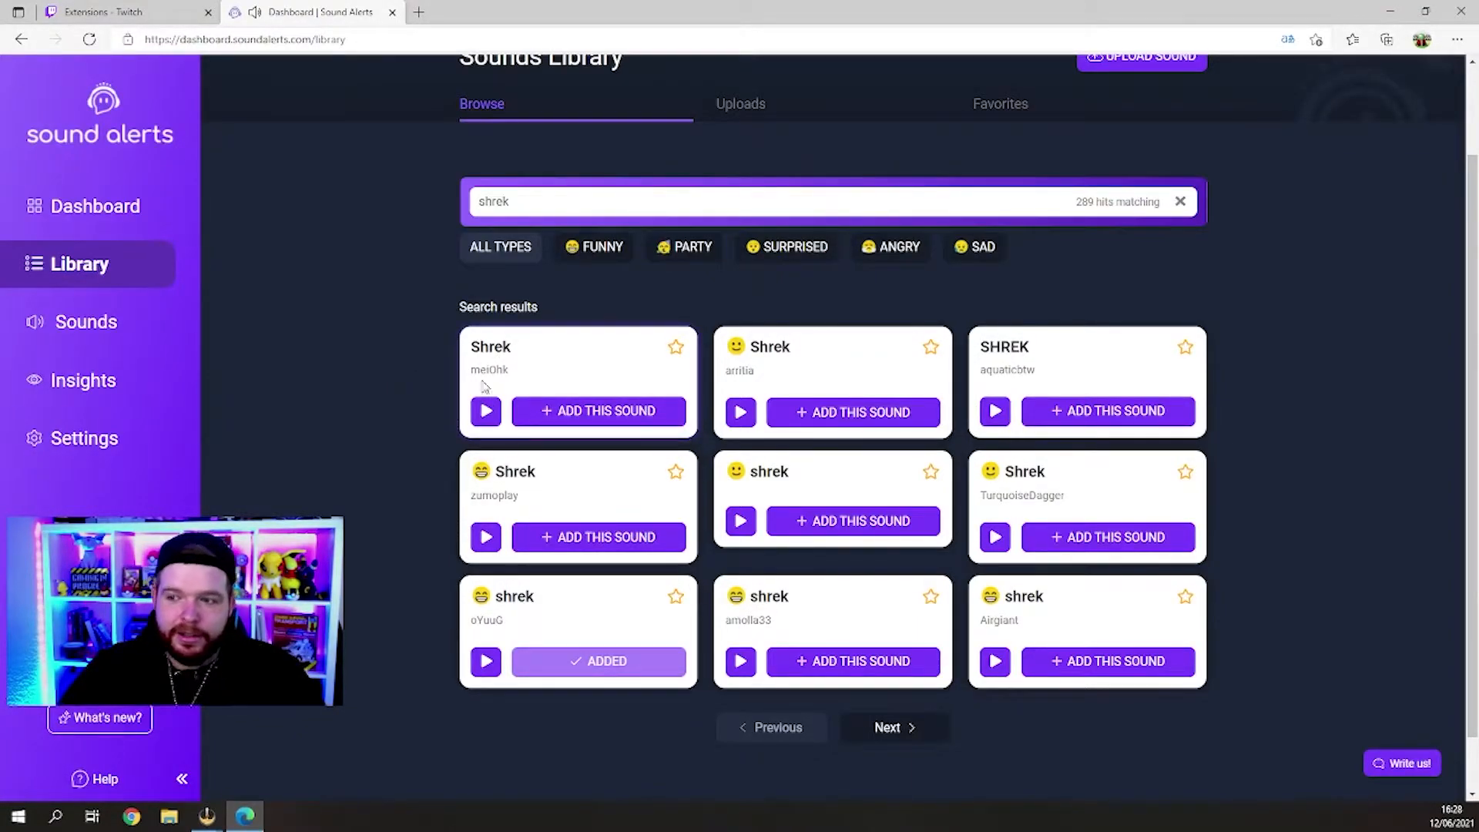
Add the first Shrek sound to the Extension at 0 Bits, after reviewing the Channel Points option and the available Bits prices.
click(566, 424)
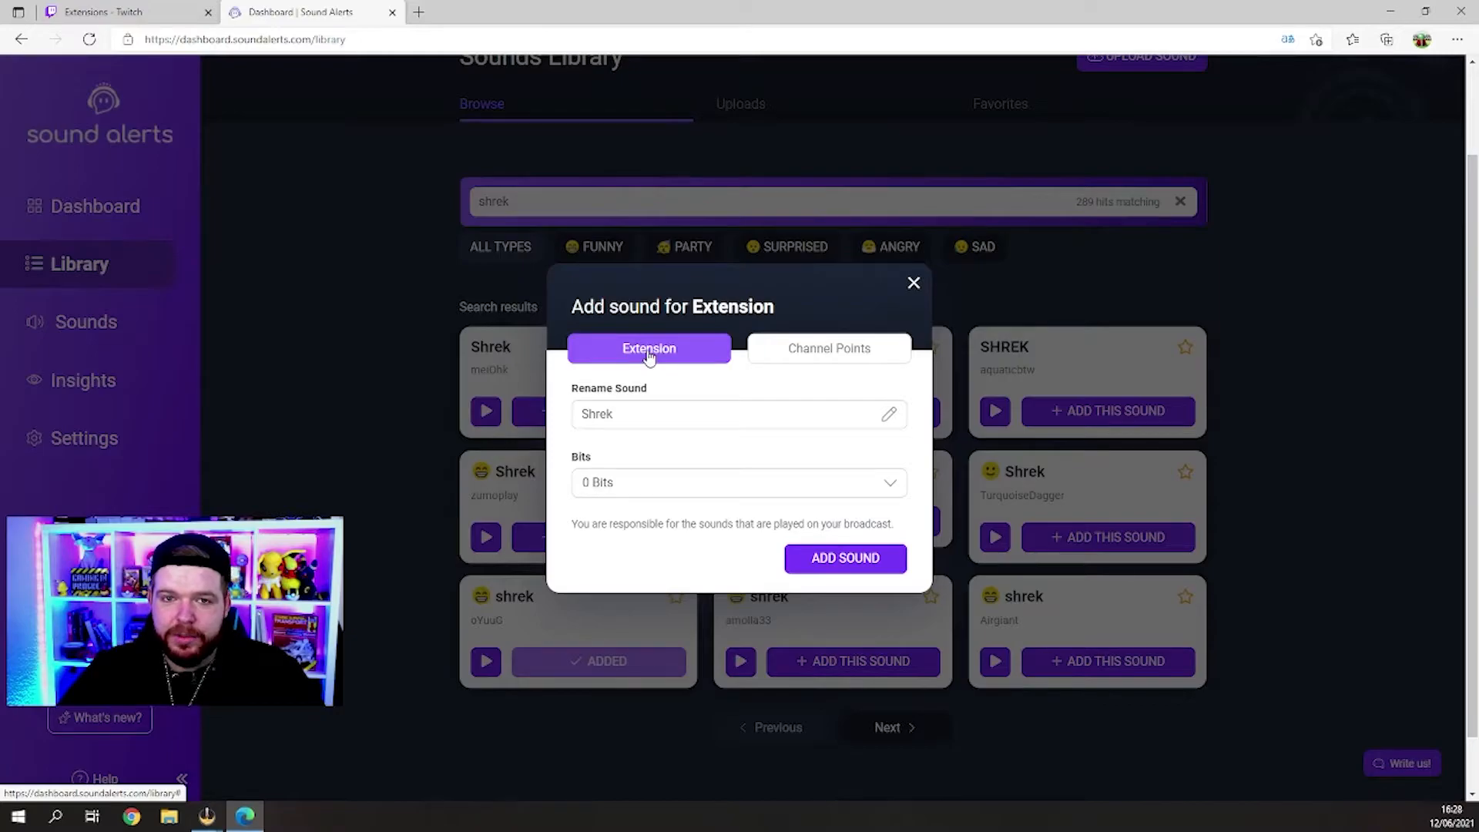
click(803, 352)
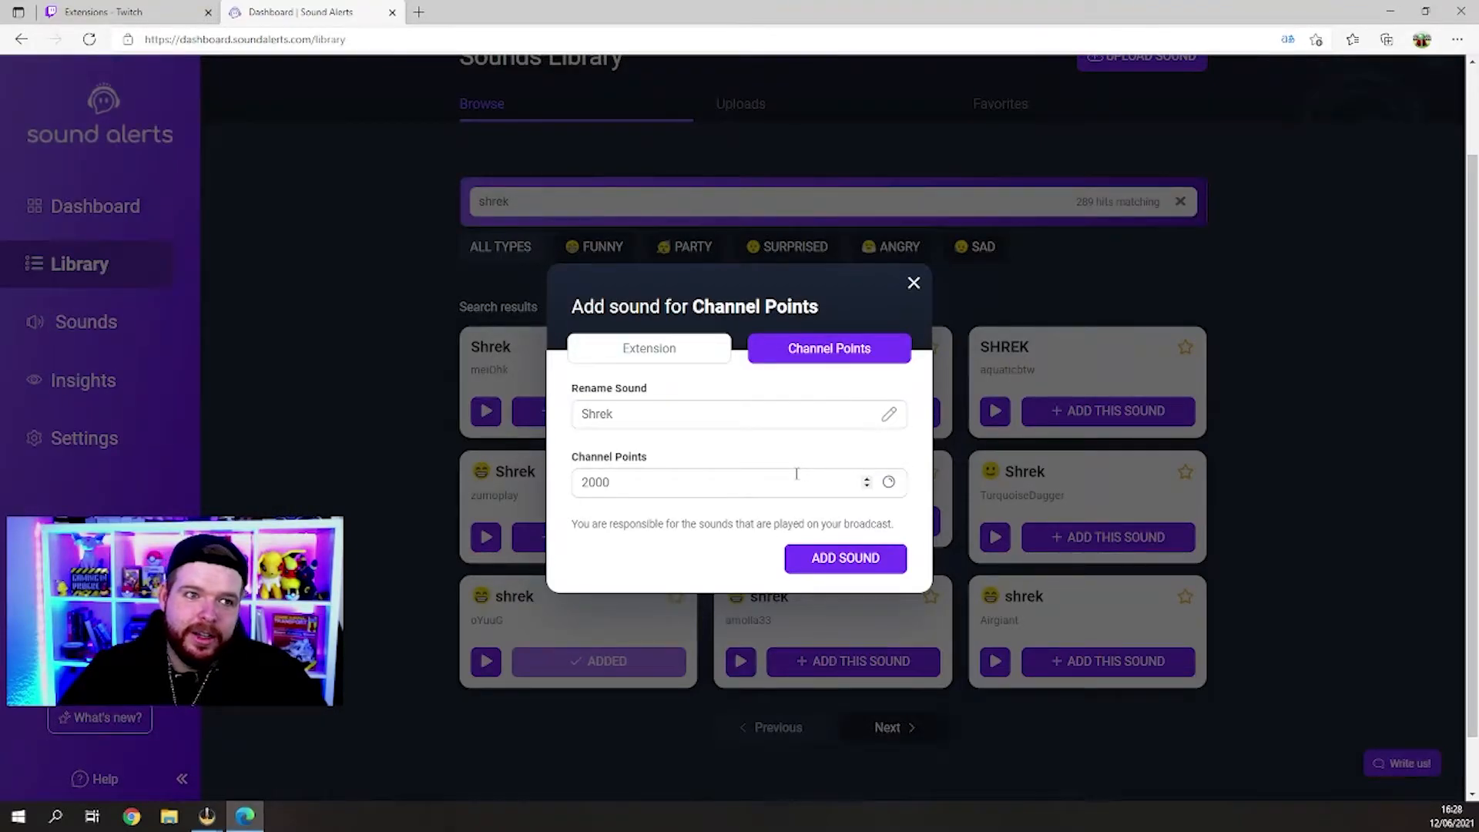
click(703, 353)
click(705, 484)
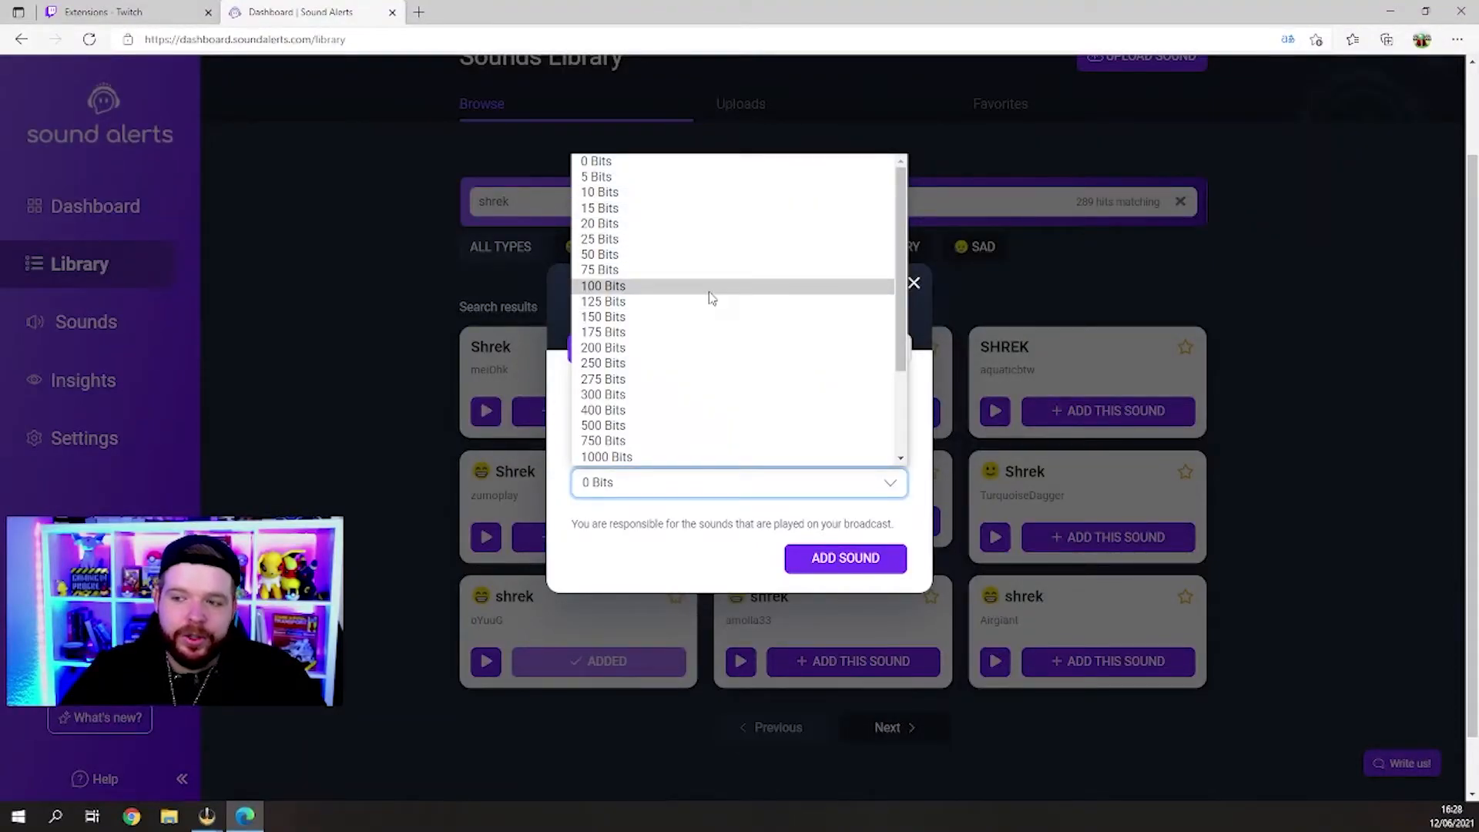
scroll(848, 282, down, 1)
scroll(848, 282, down, 2)
scroll(838, 281, up, 3)
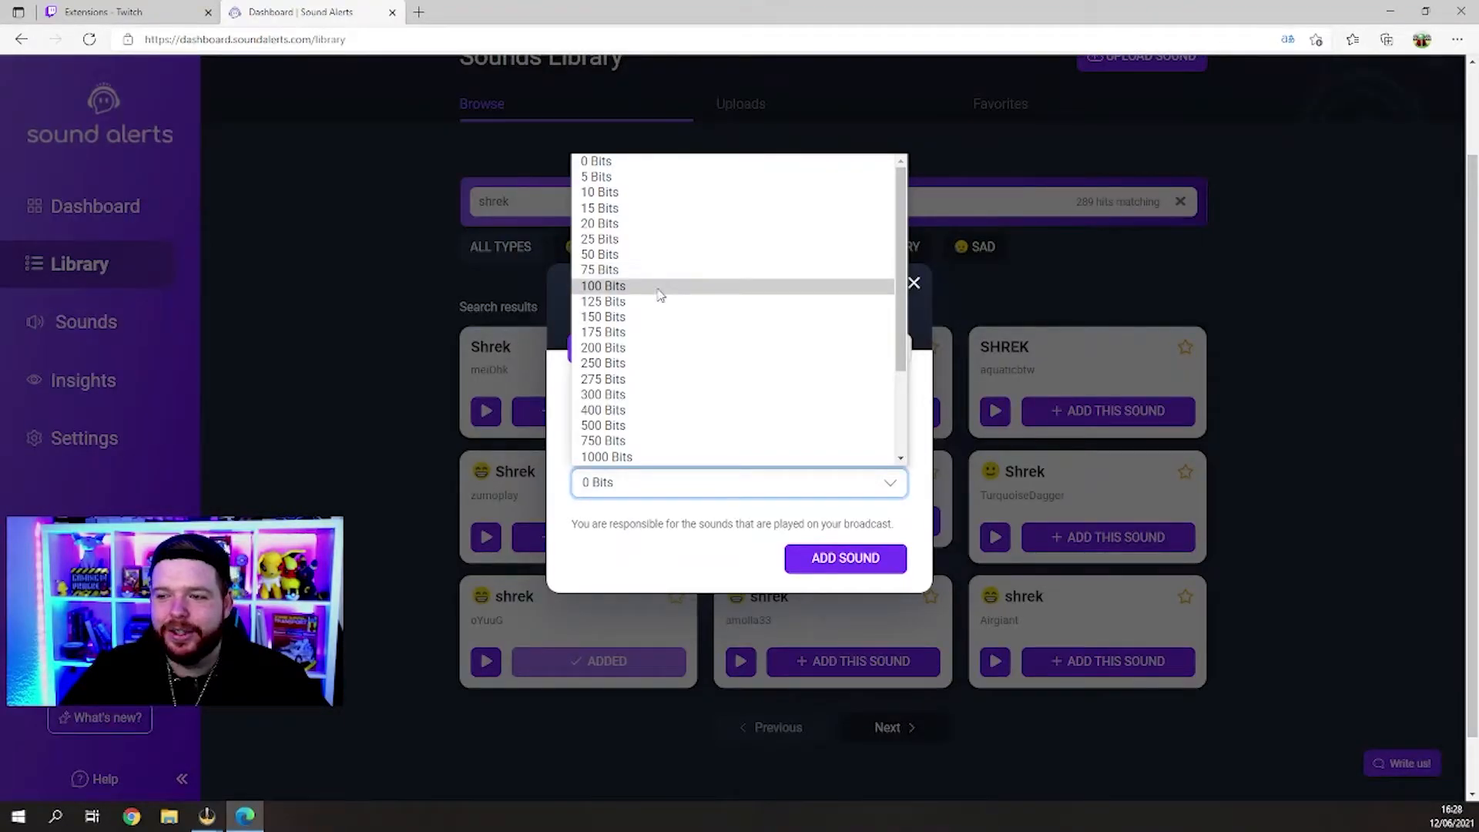
click(507, 403)
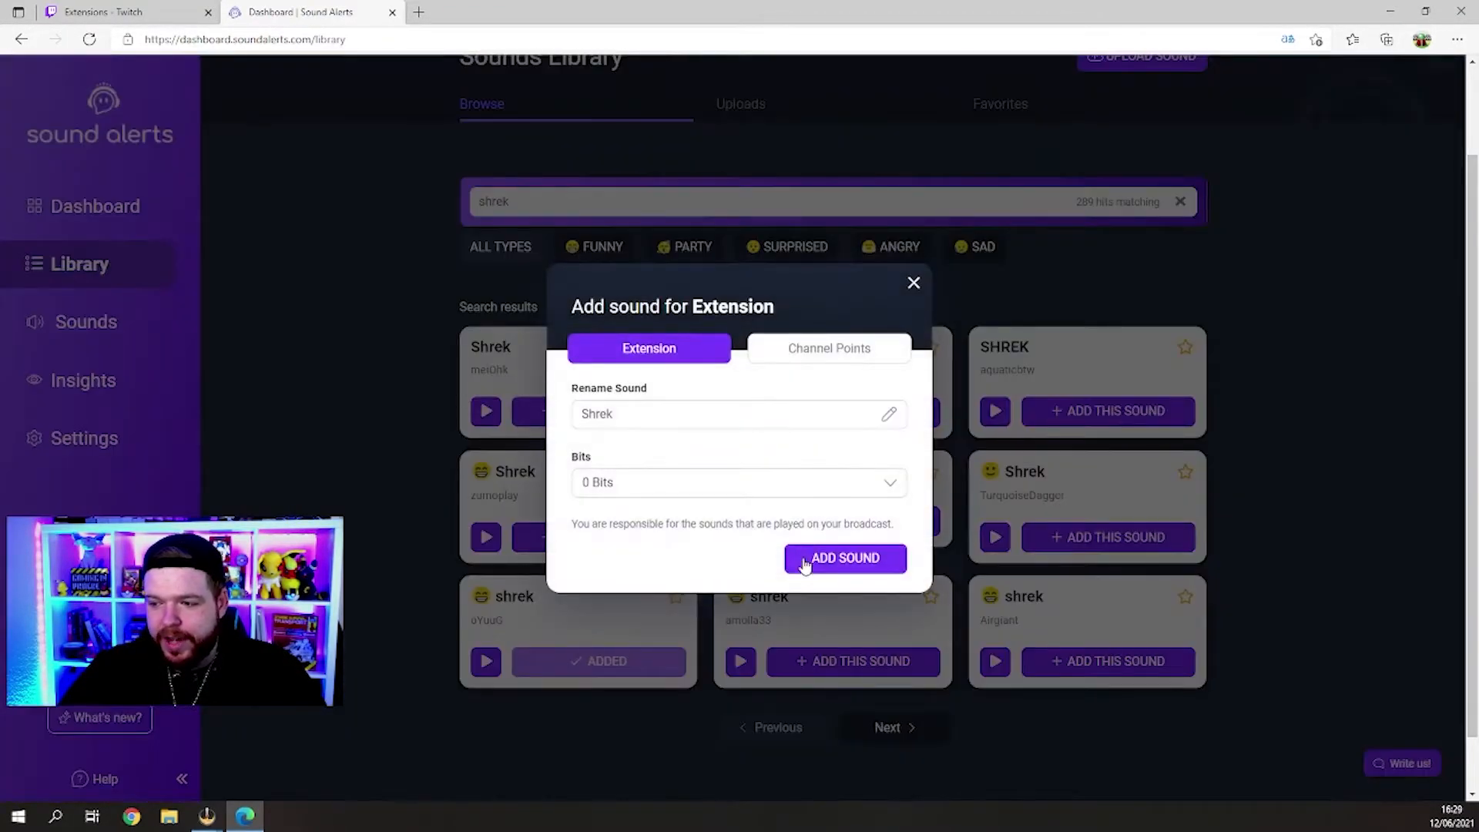
click(819, 556)
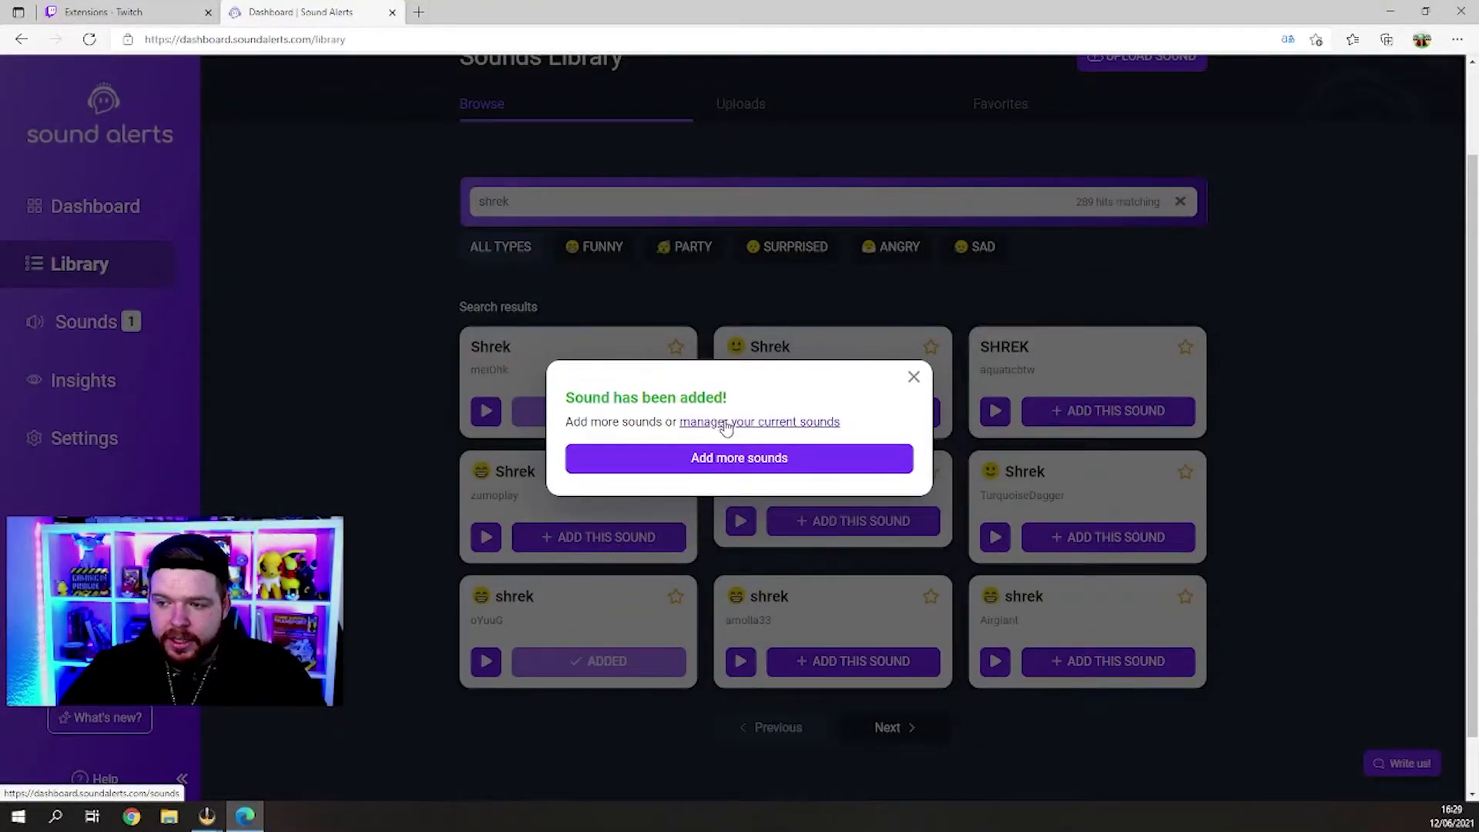
Open the list of configured sounds and locate the newly added Shrek sound.
click(62, 321)
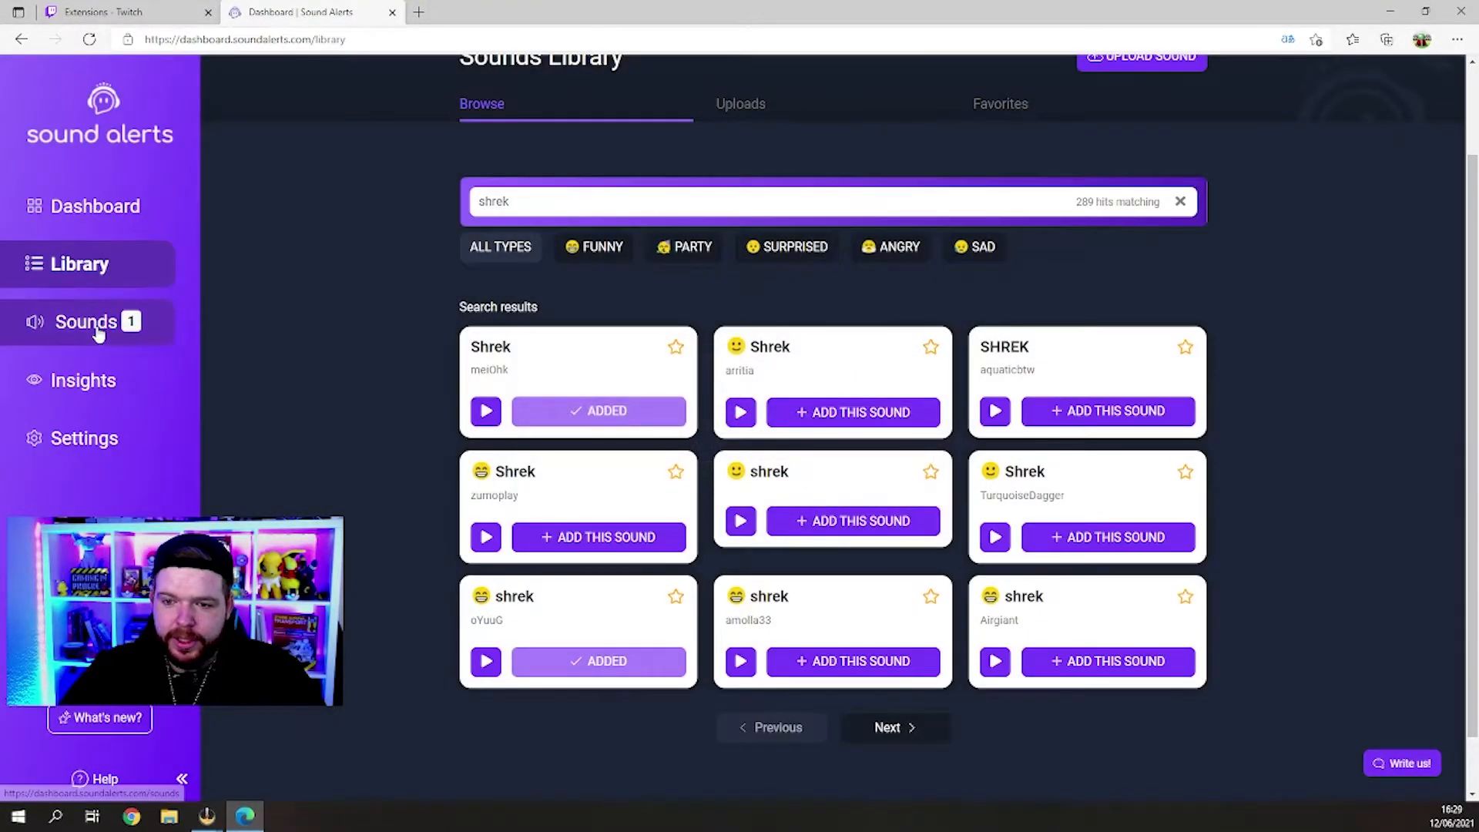
click(88, 322)
scroll(639, 370, down, 9)
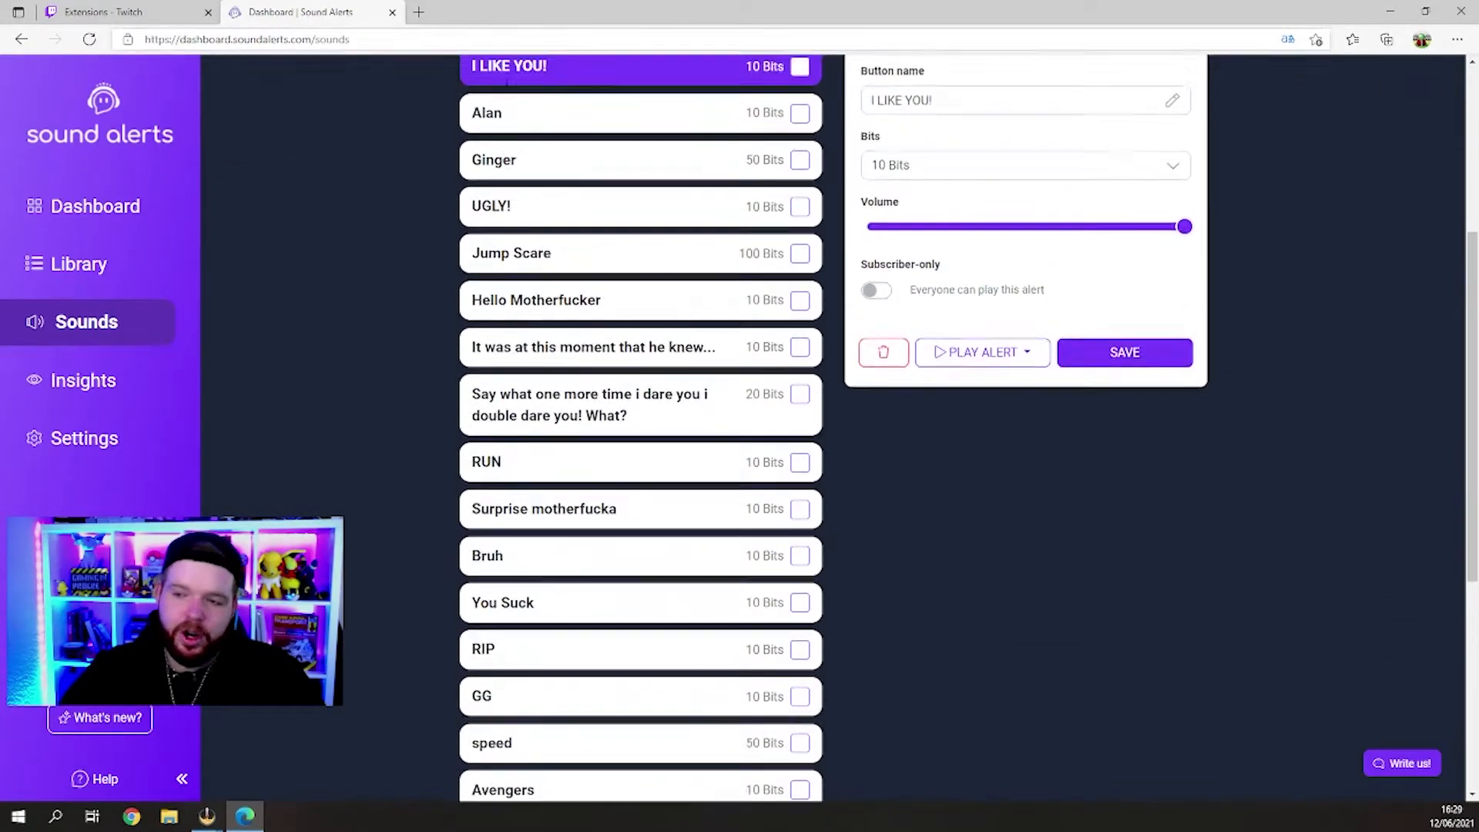
scroll(539, 447, down, 4)
scroll(539, 460, down, 2)
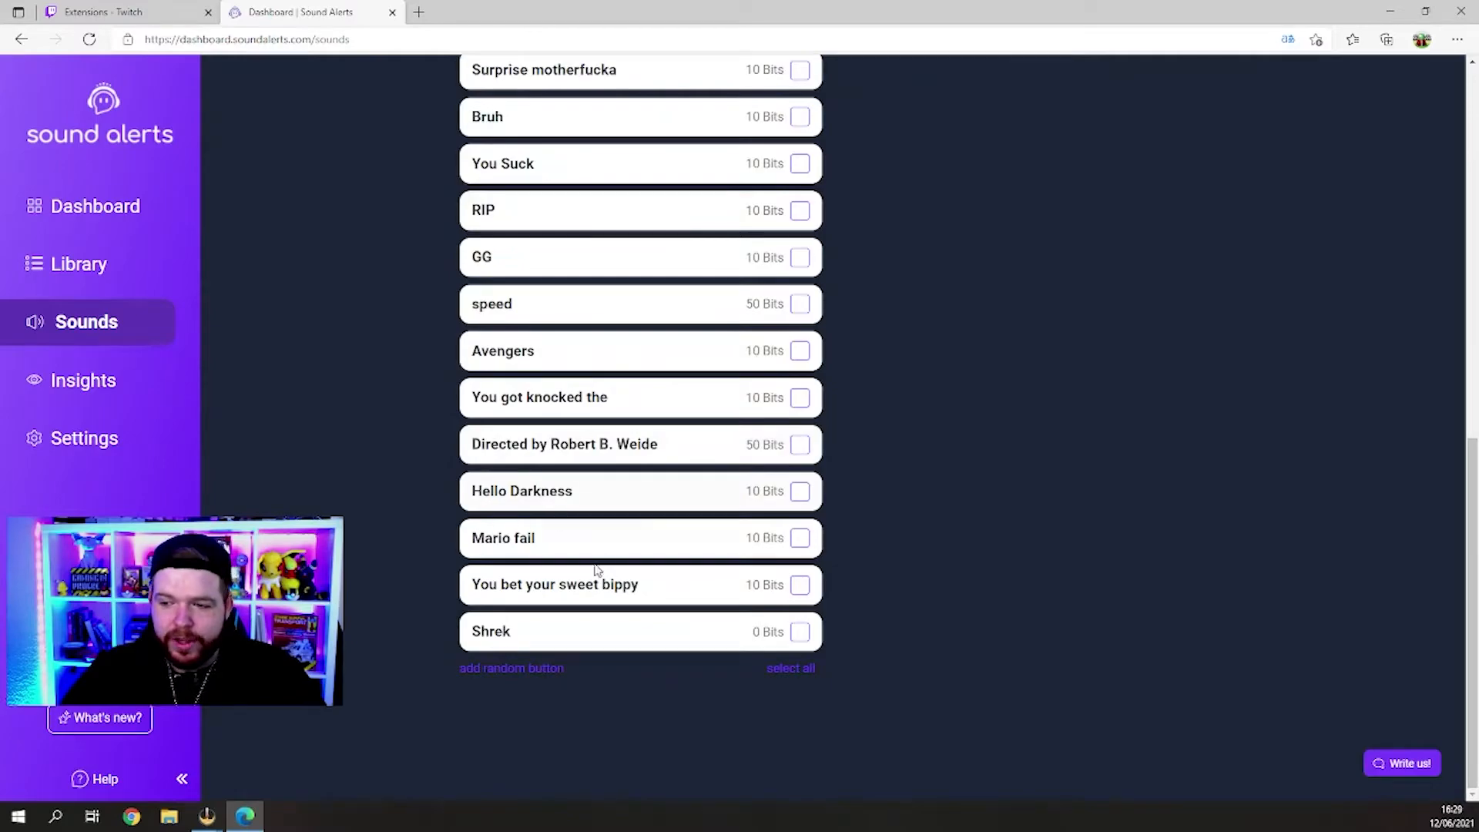
Lower the Shrek sound button's volume to slightly under half and save the change.
click(592, 639)
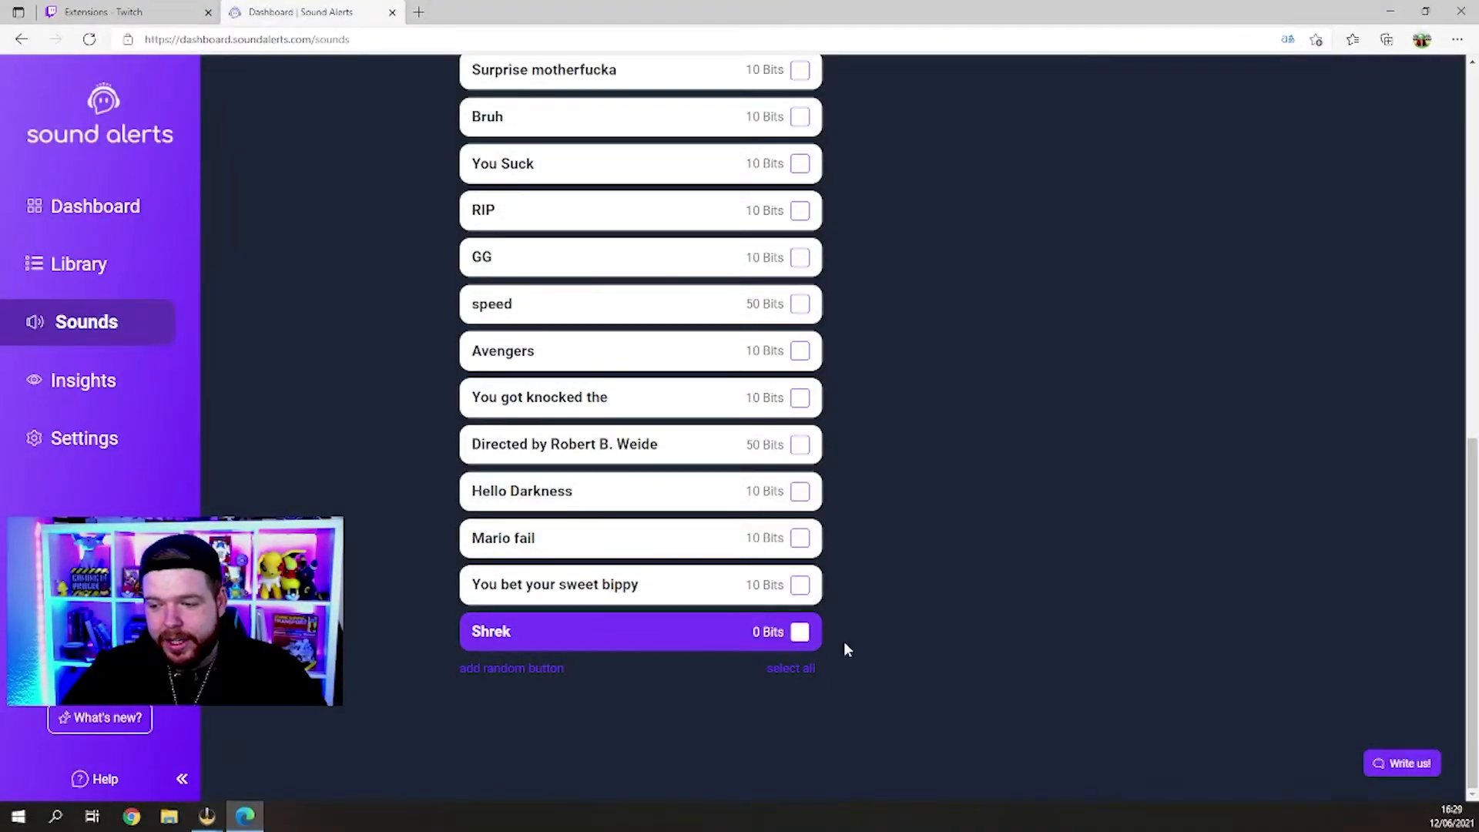
click(800, 632)
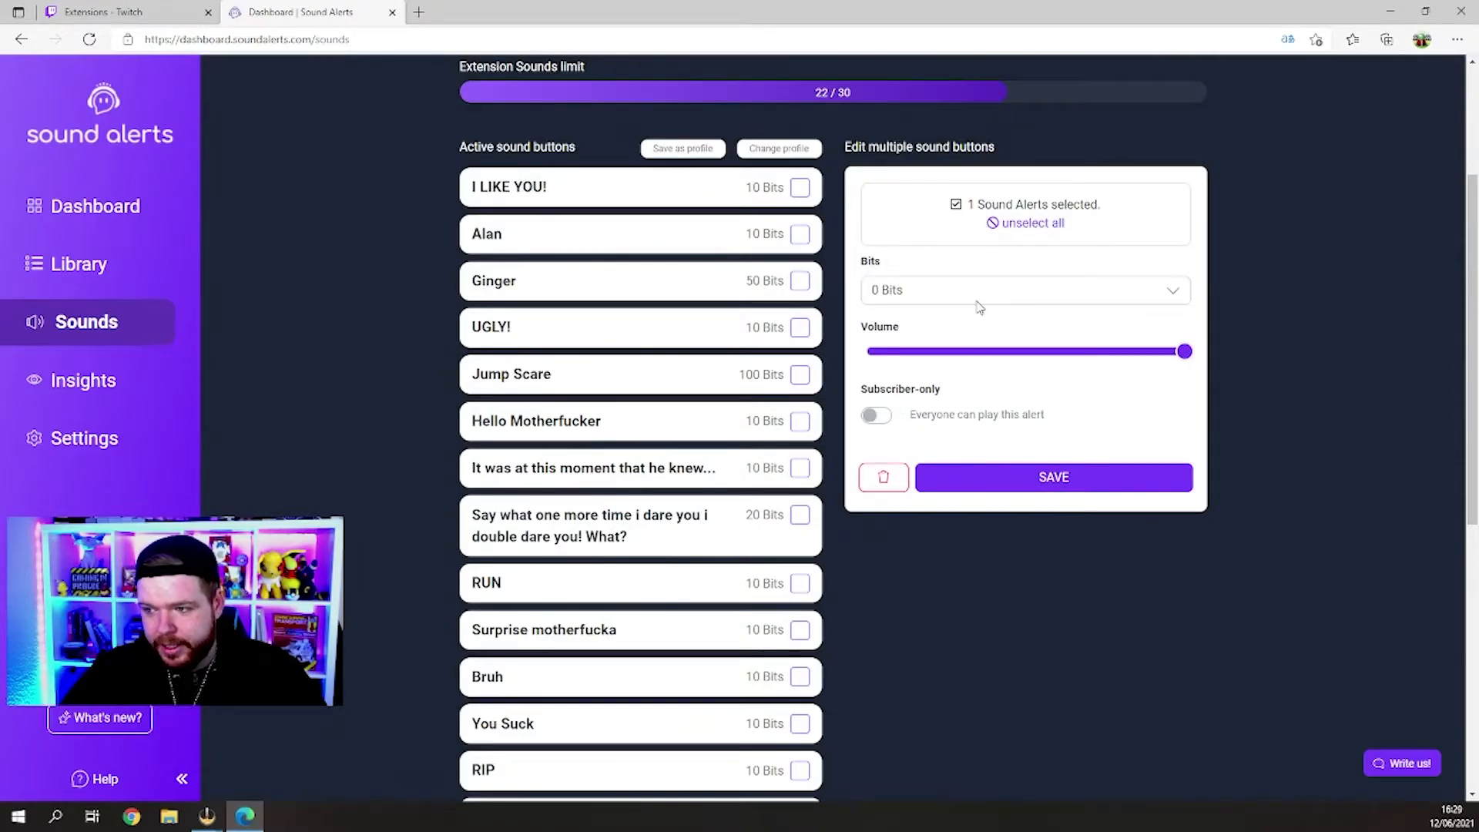
mouse_move(1191, 356)
drag(1186, 362, 1009, 364)
click(1058, 494)
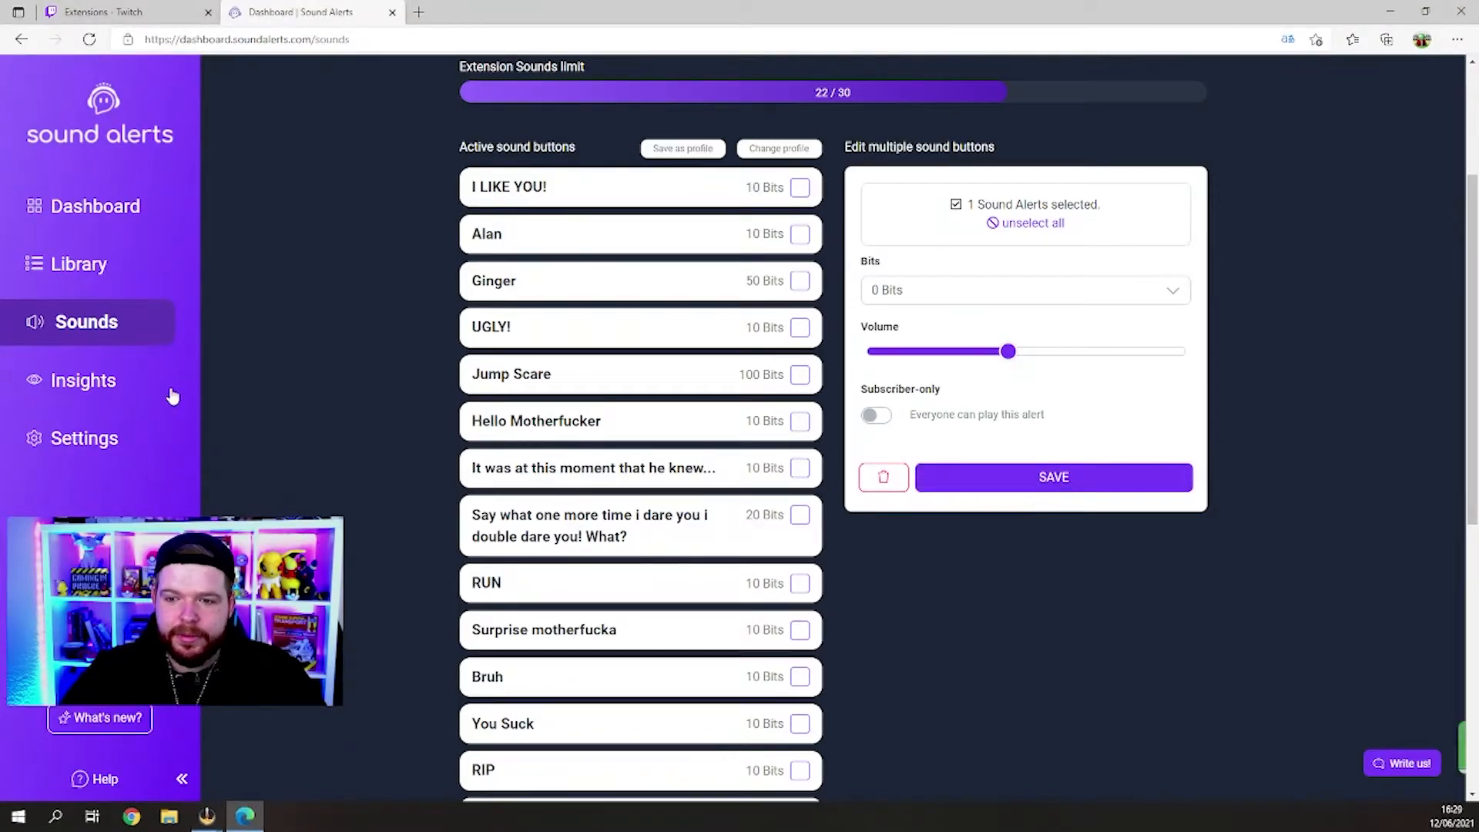
Reopen the active sounds page and look through the Extension sound buttons down to the Shrek entry.
click(165, 389)
click(120, 325)
scroll(539, 377, down, 10)
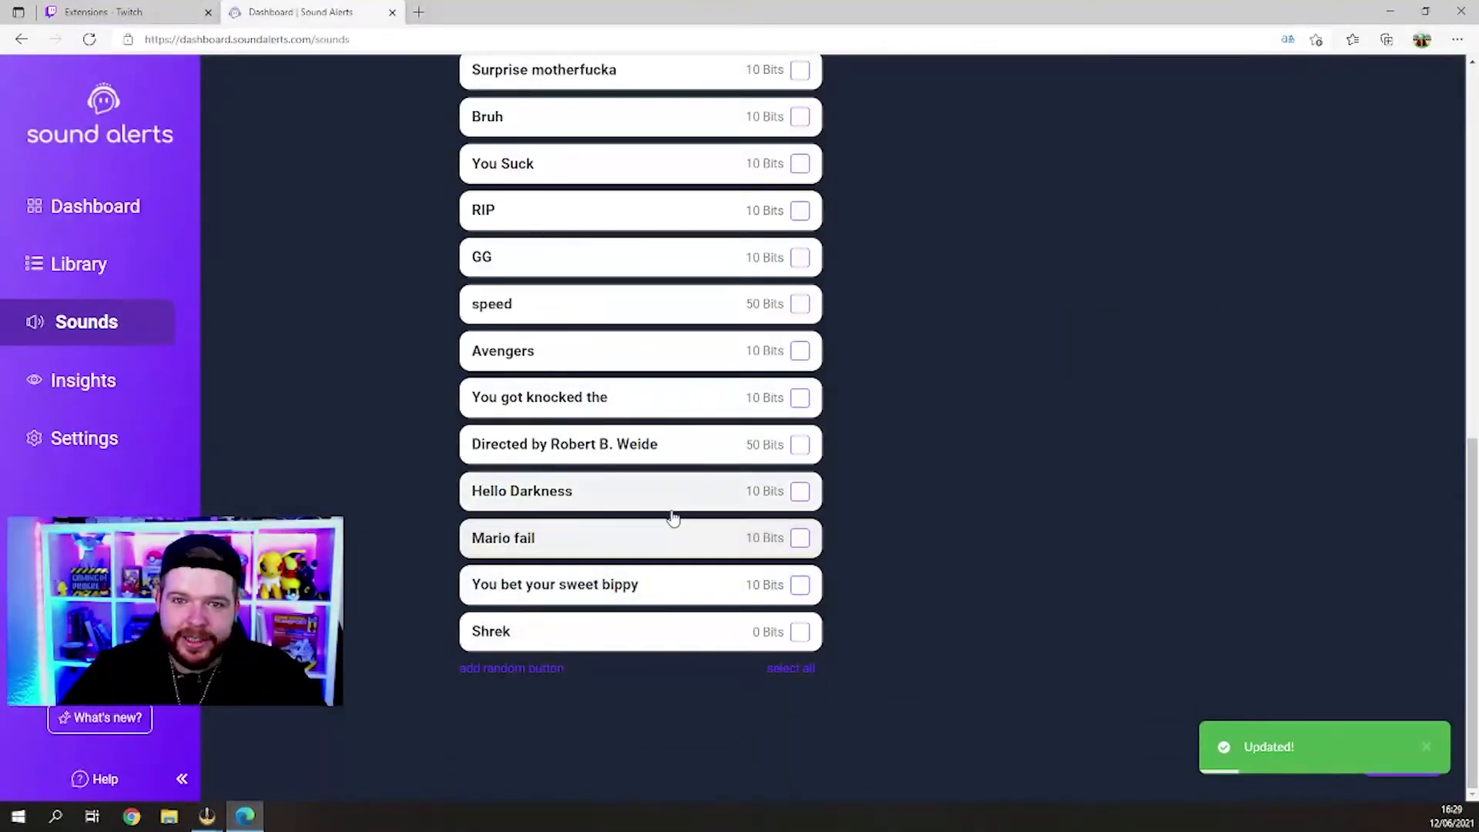
scroll(654, 462, up, 10)
View the active Channel Points sounds and return to the active Extension sounds.
click(115, 269)
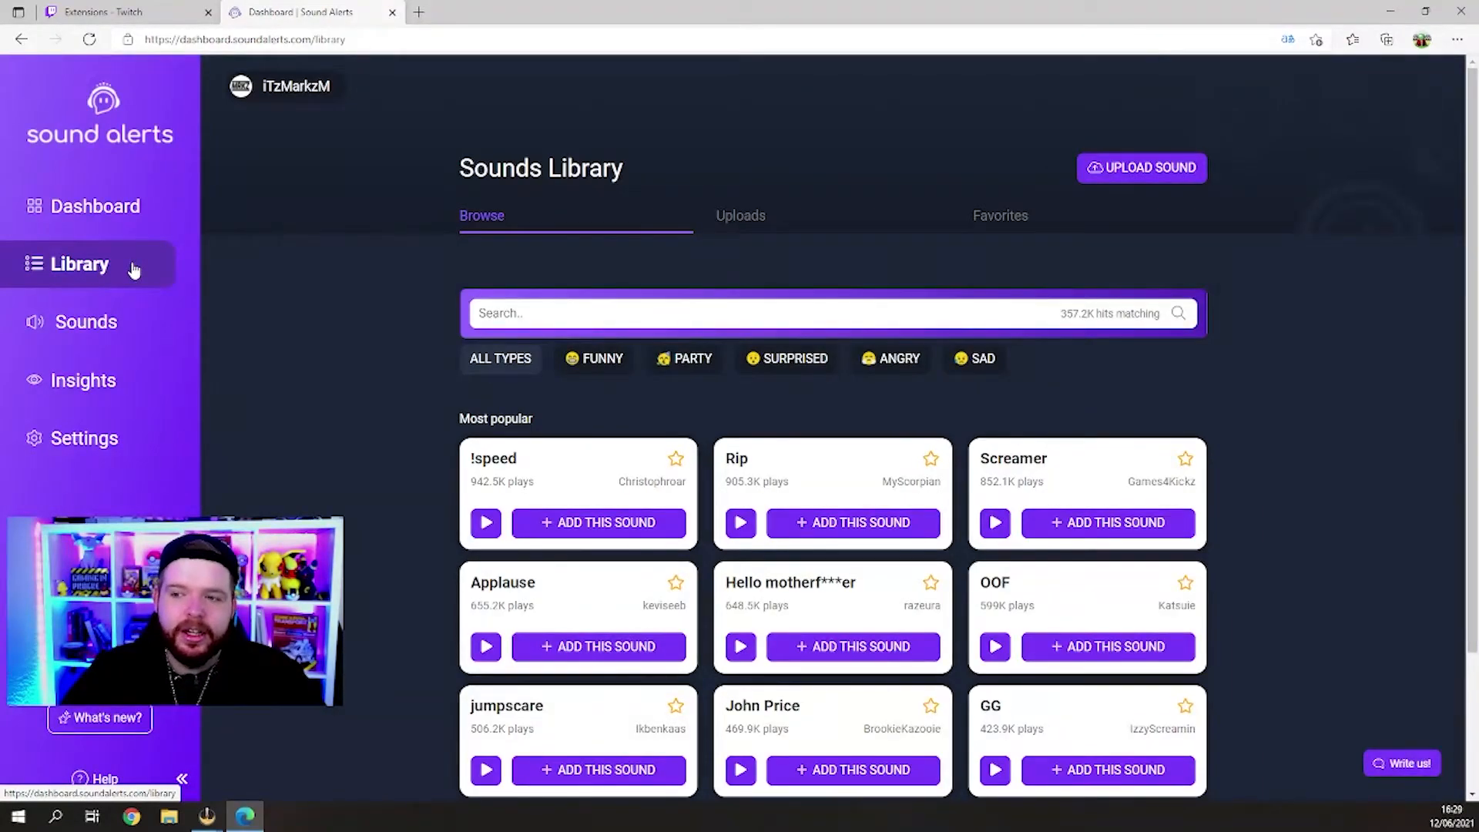
click(102, 321)
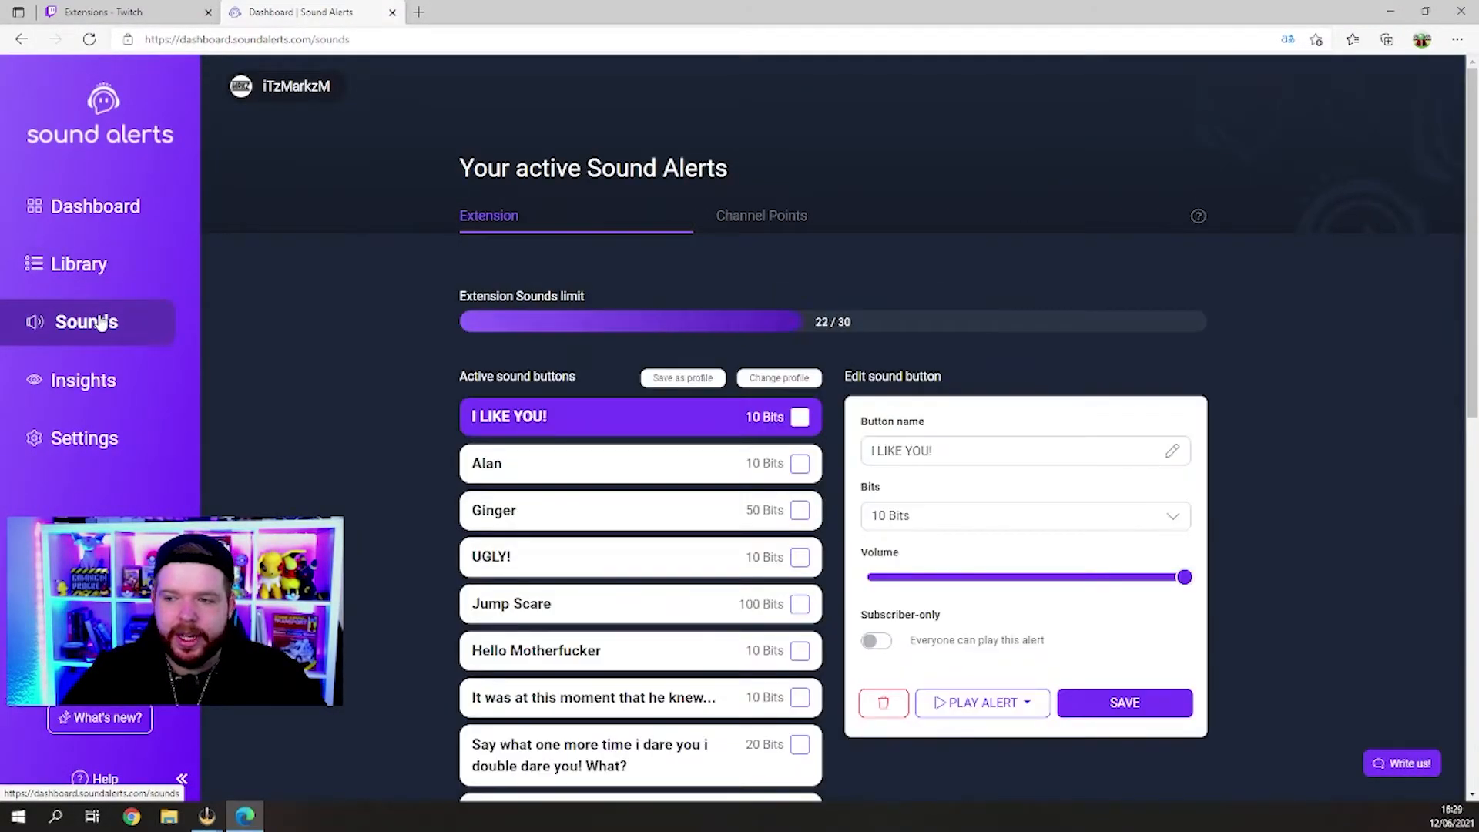
click(727, 220)
click(567, 224)
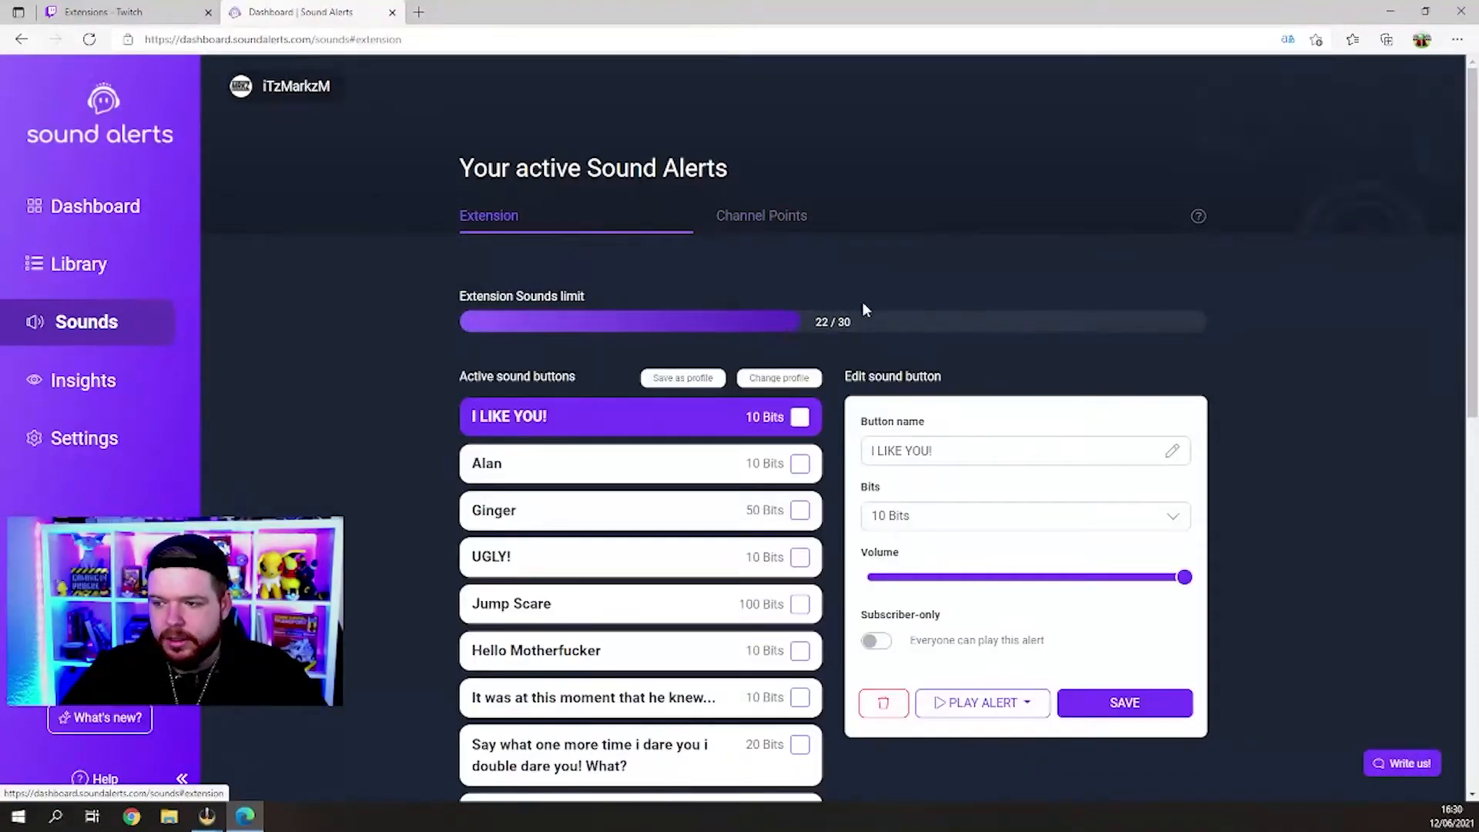
click(767, 212)
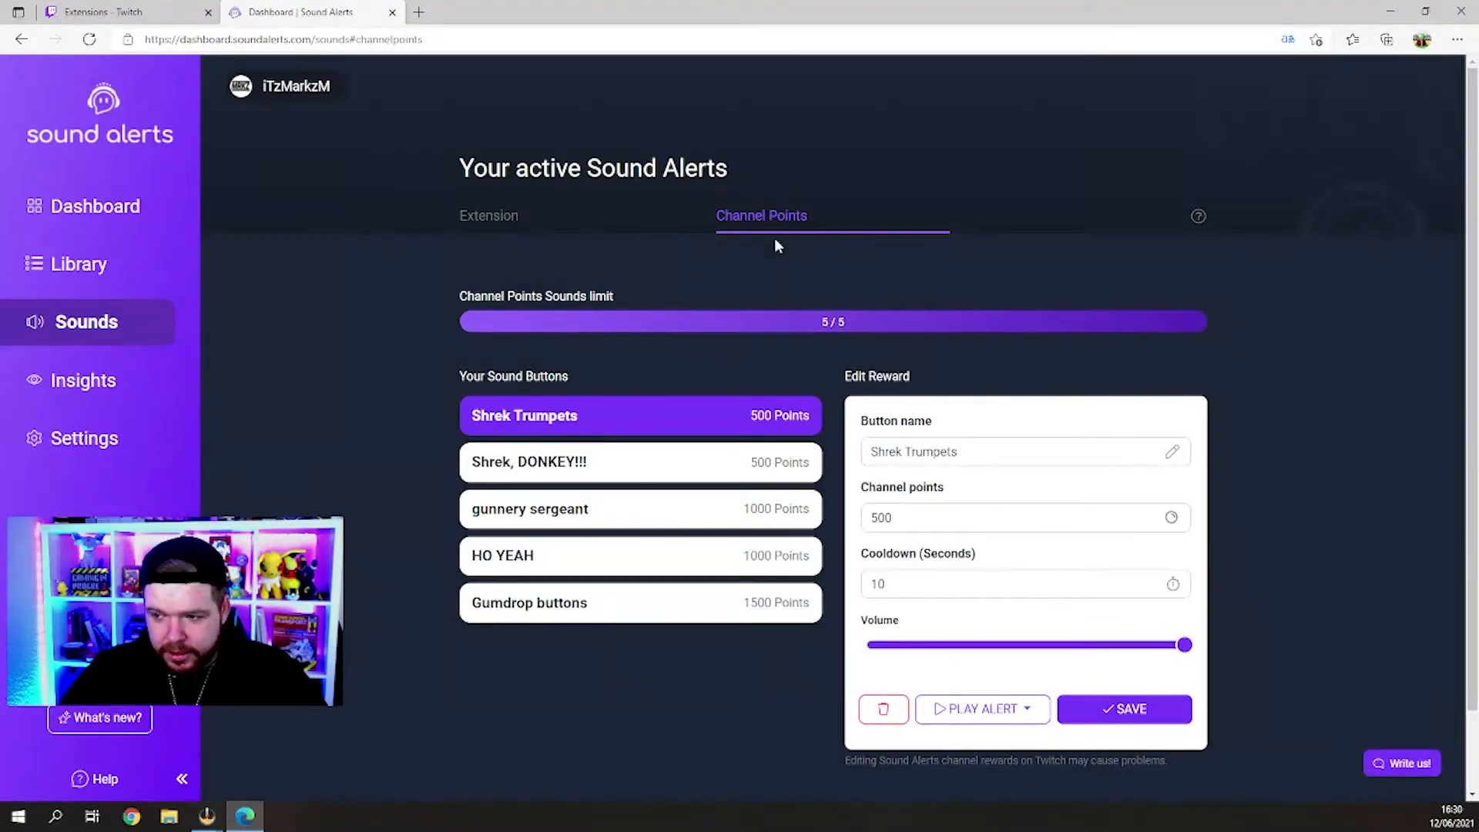
click(491, 217)
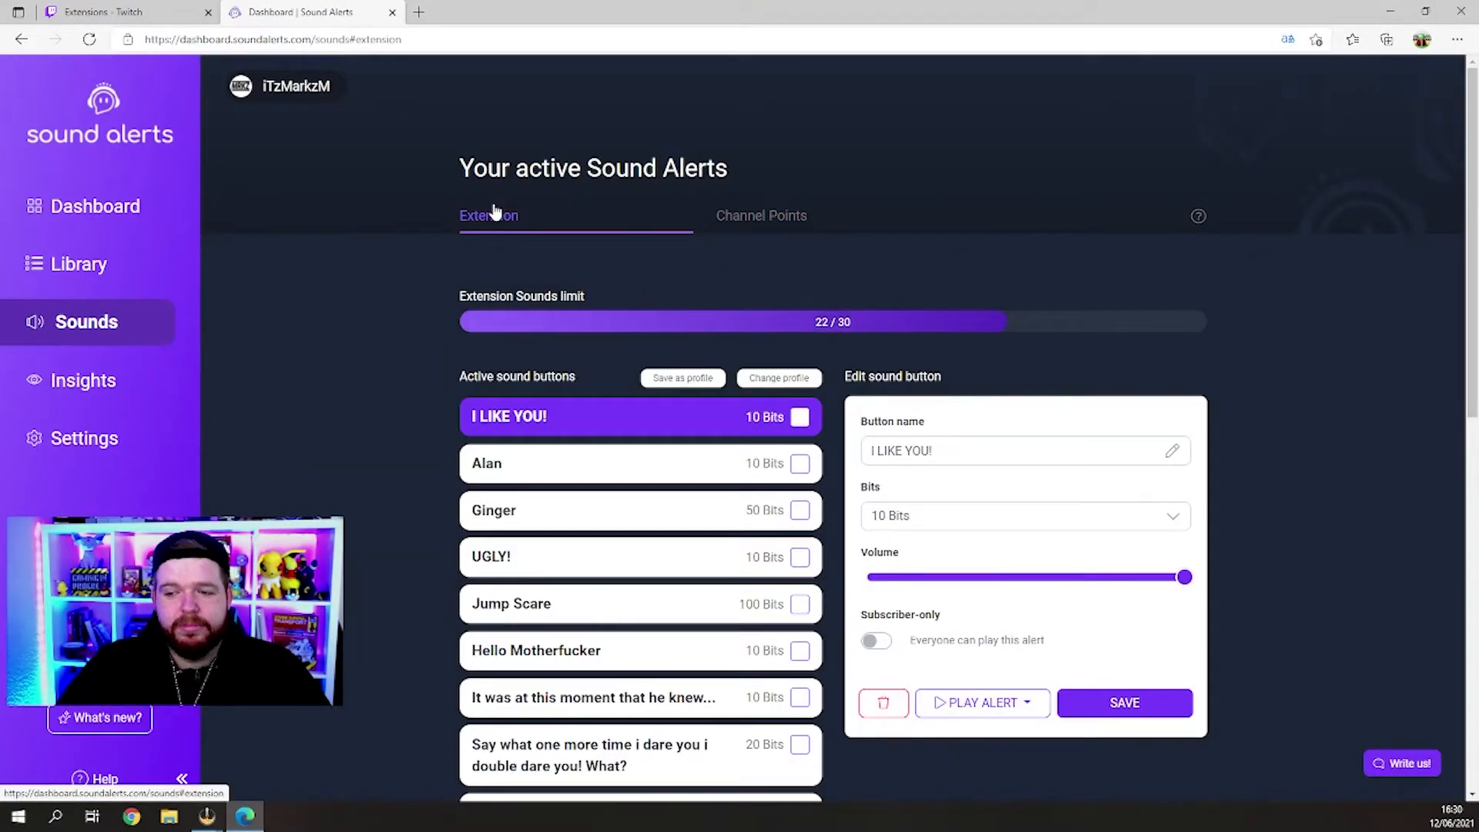
Open the Sounds Library, view your own uploaded sounds, and return to browsing the public sounds.
scroll(147, 327, down, 2)
click(113, 330)
click(125, 280)
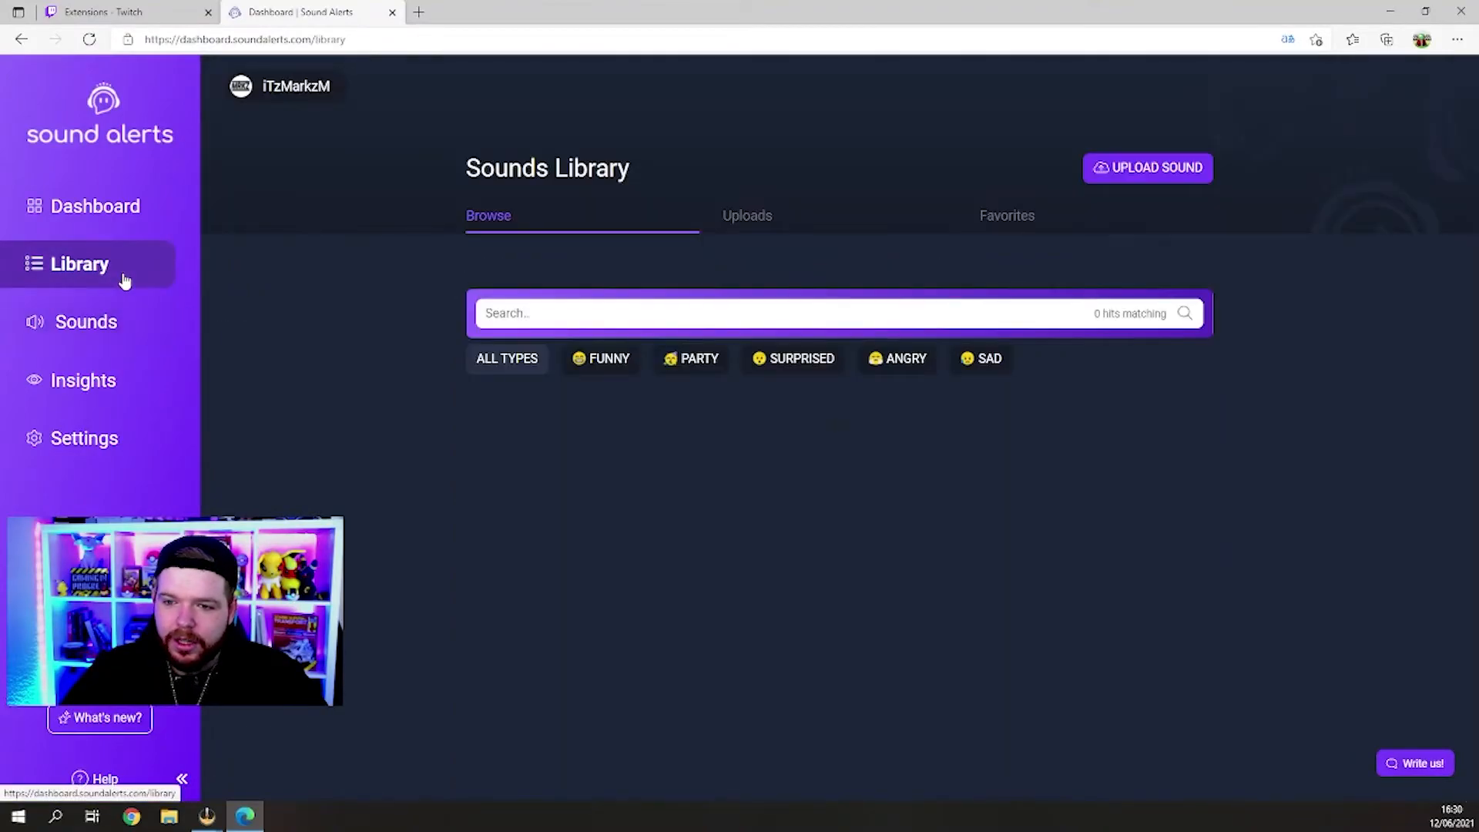
click(745, 218)
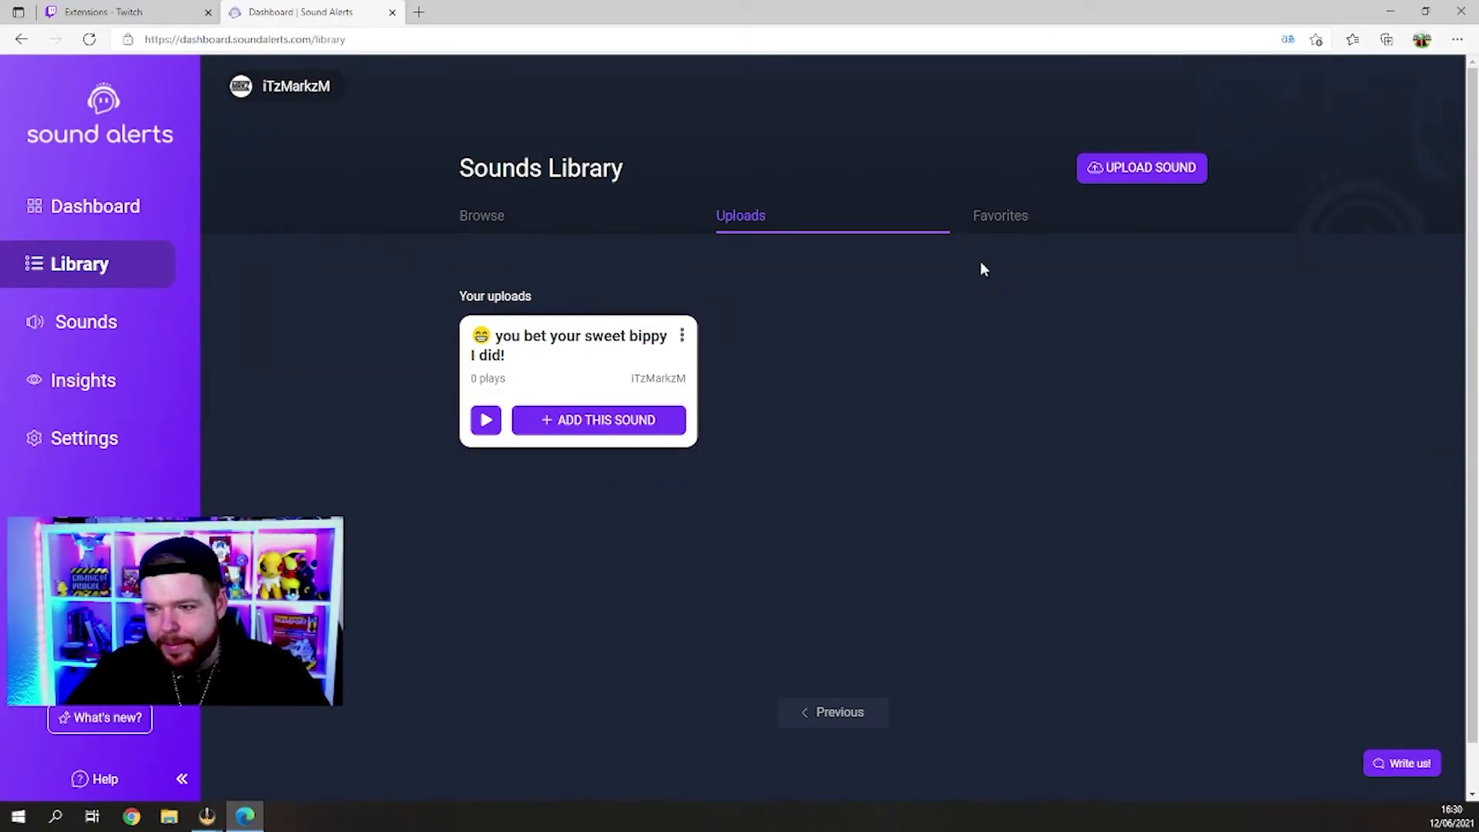
click(530, 219)
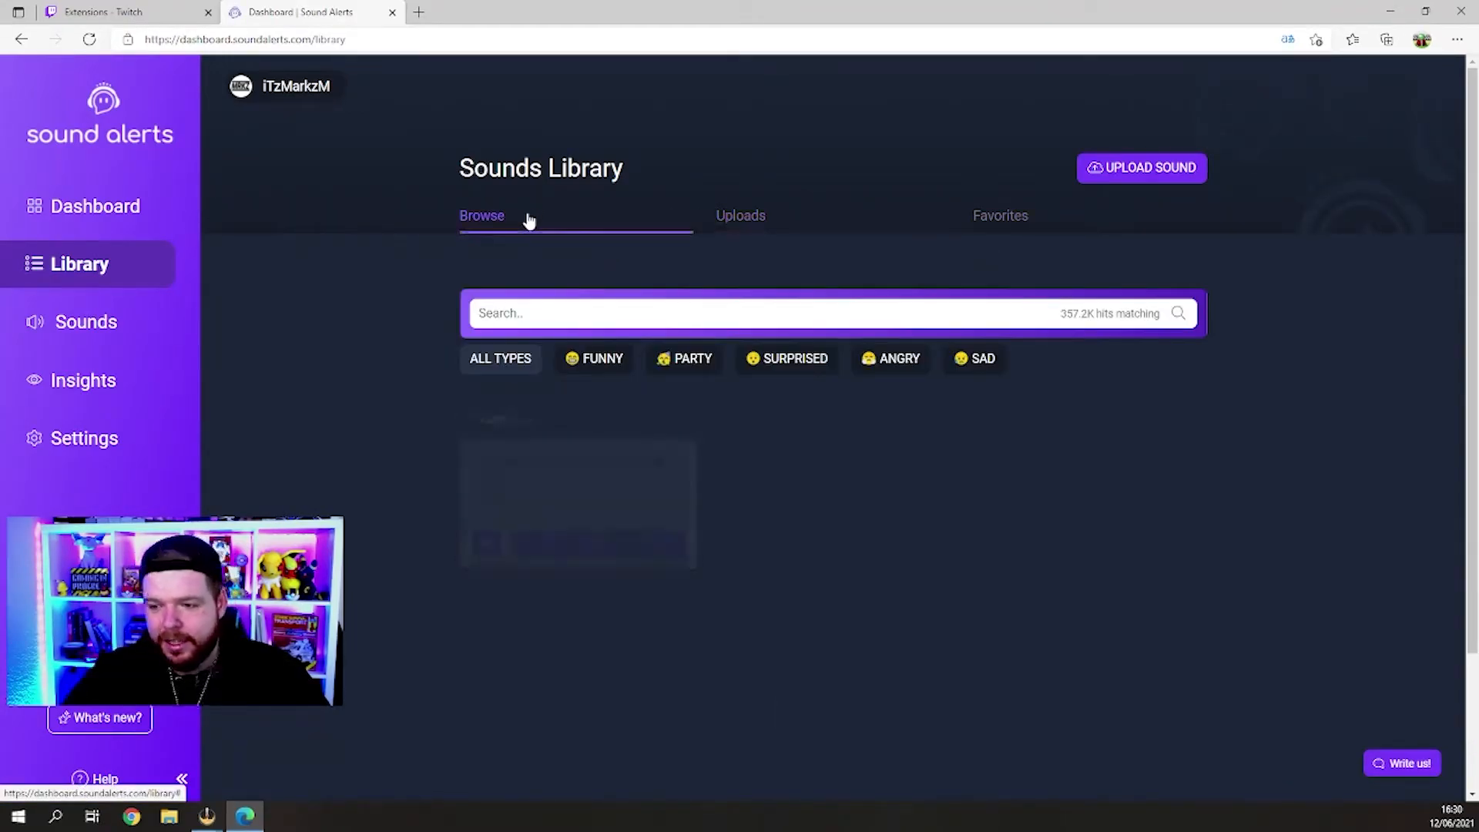